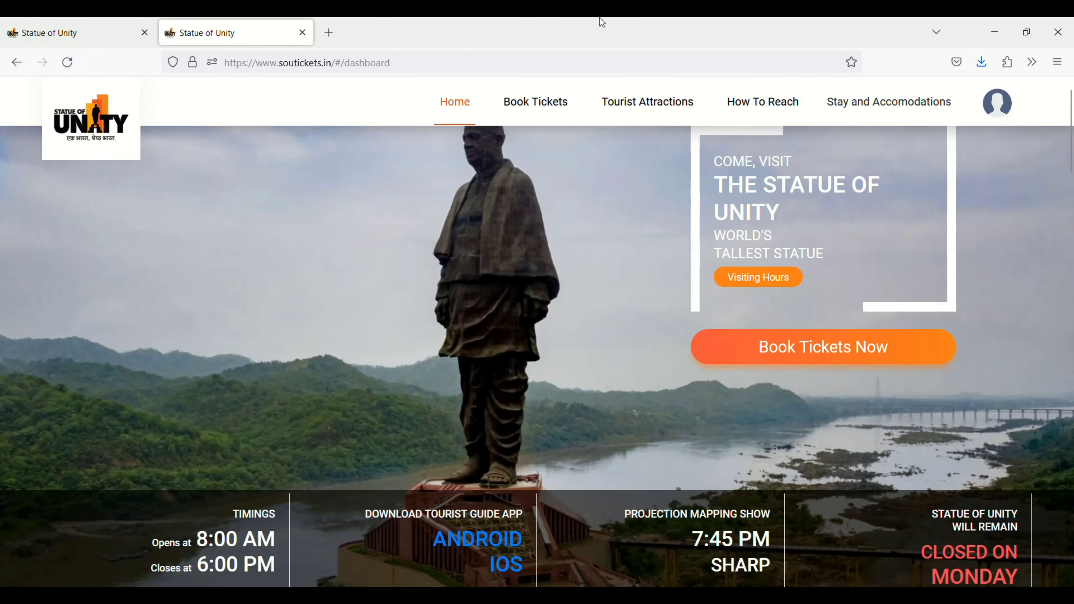
# Step: Google 'statue of unity' in a new tab, open the official site, then return to the booking tab
pyautogui.click(329, 32)
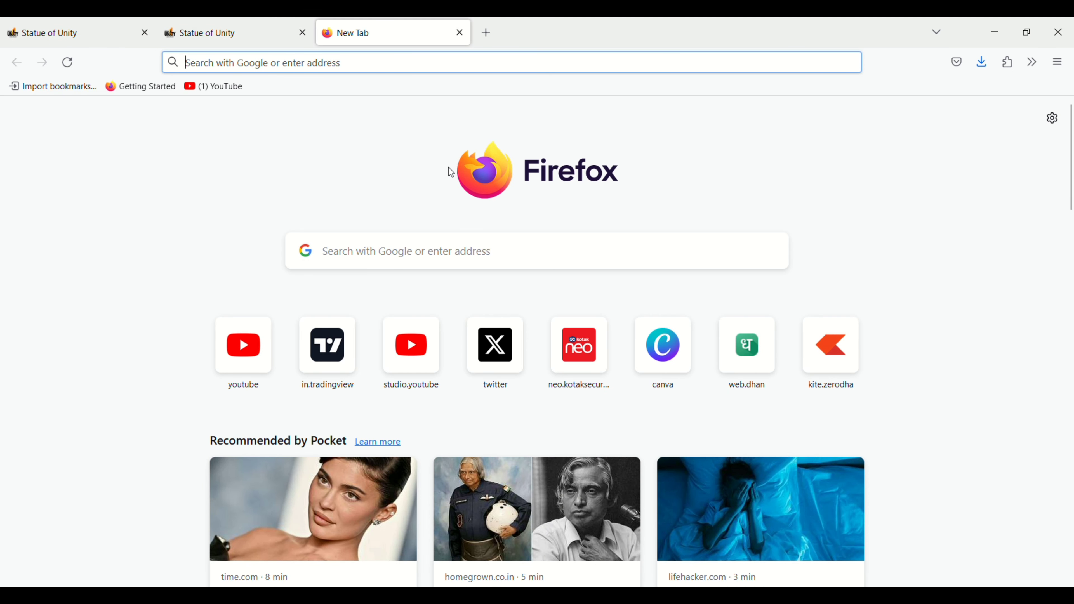
pyautogui.click(489, 254)
pyautogui.write('studio.youtube.com/')
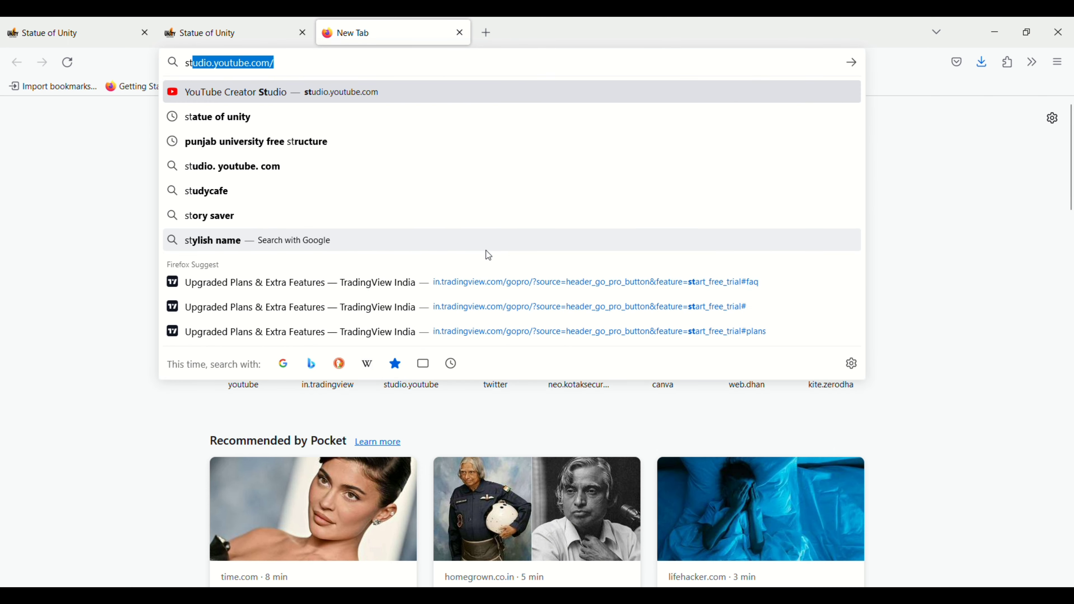
pyautogui.click(193, 122)
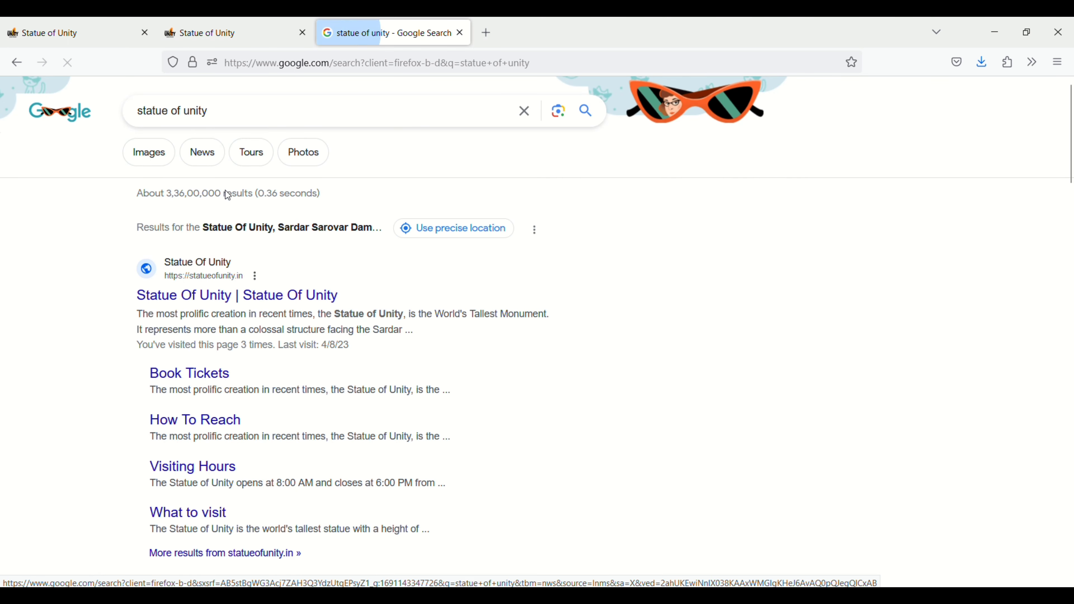
pyautogui.click(236, 304)
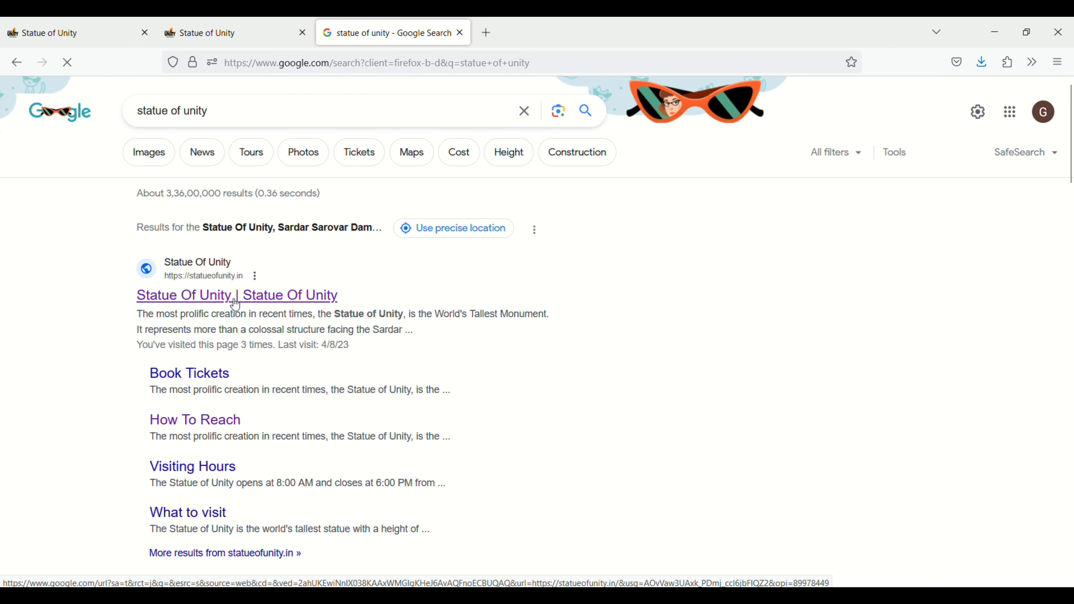
pyautogui.click(236, 25)
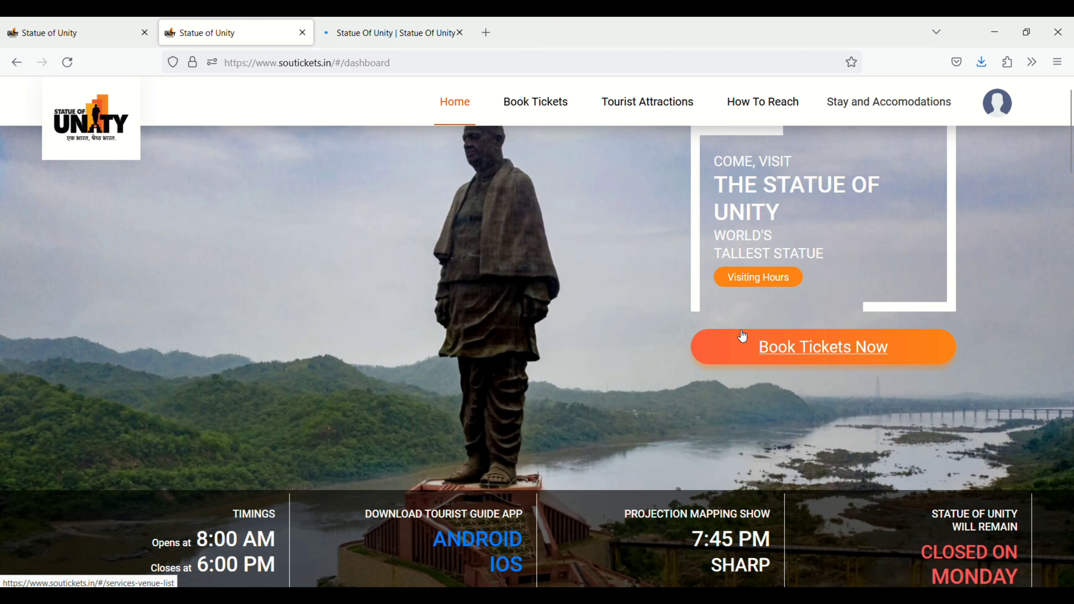
pyautogui.scroll(-1, 743, 337)
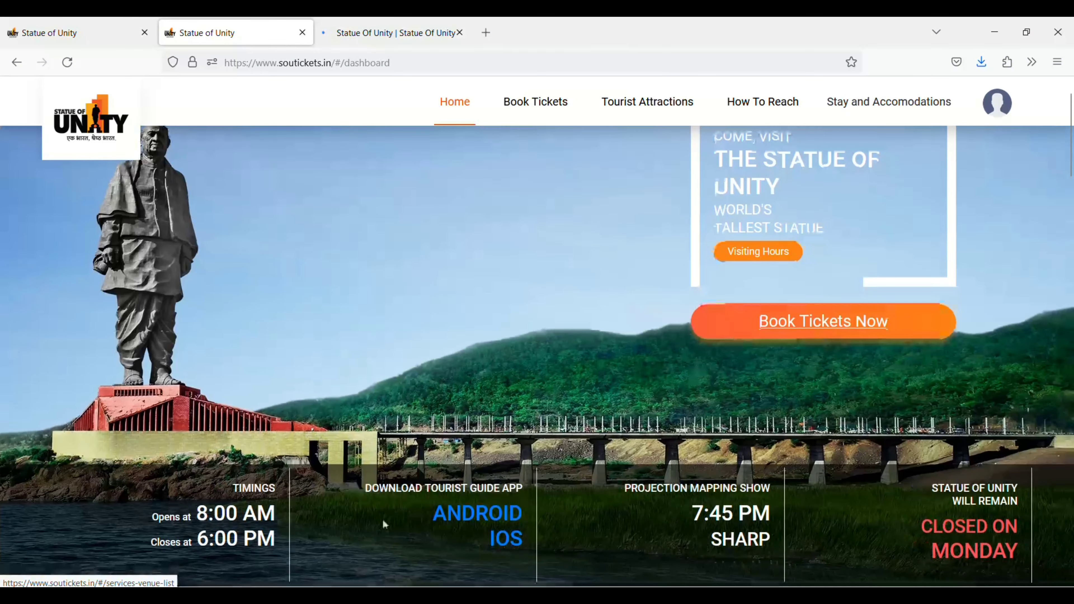
pyautogui.scroll(-3, 207, 548)
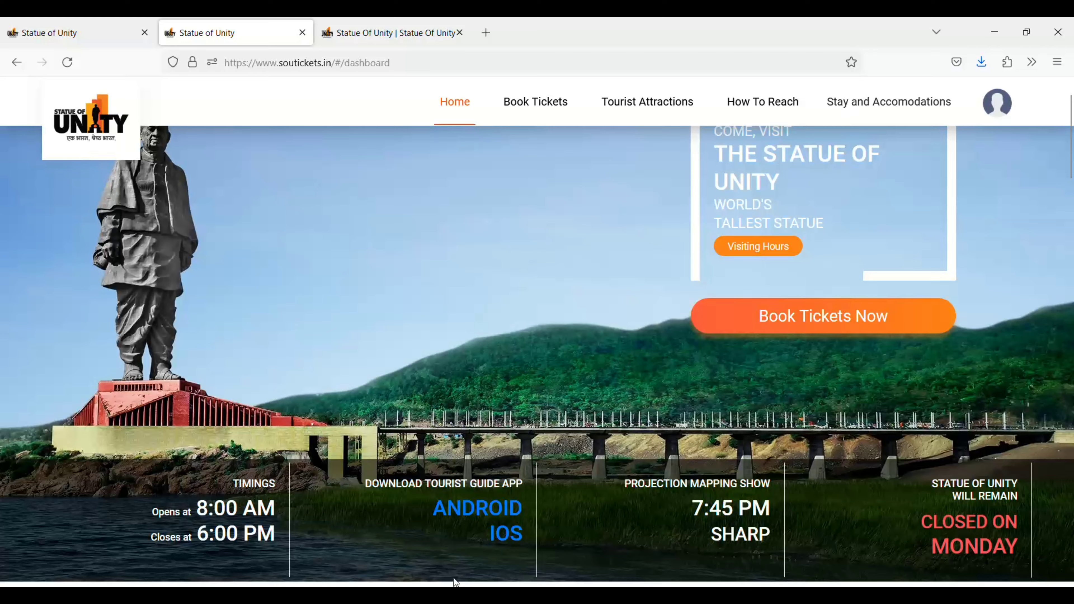
pyautogui.scroll(-1, 453, 577)
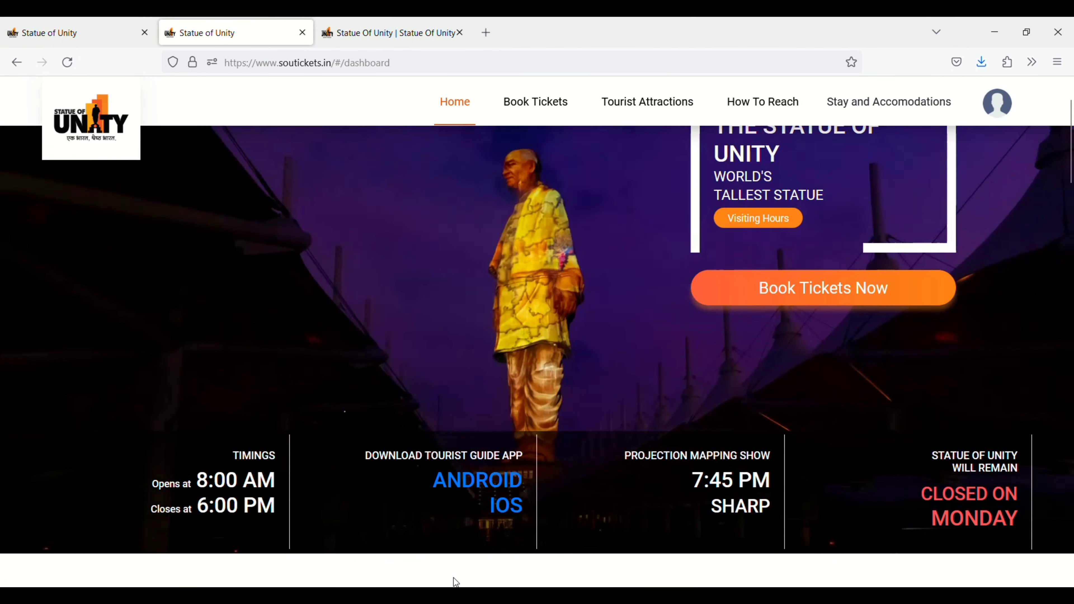
pyautogui.scroll(-1, 454, 578)
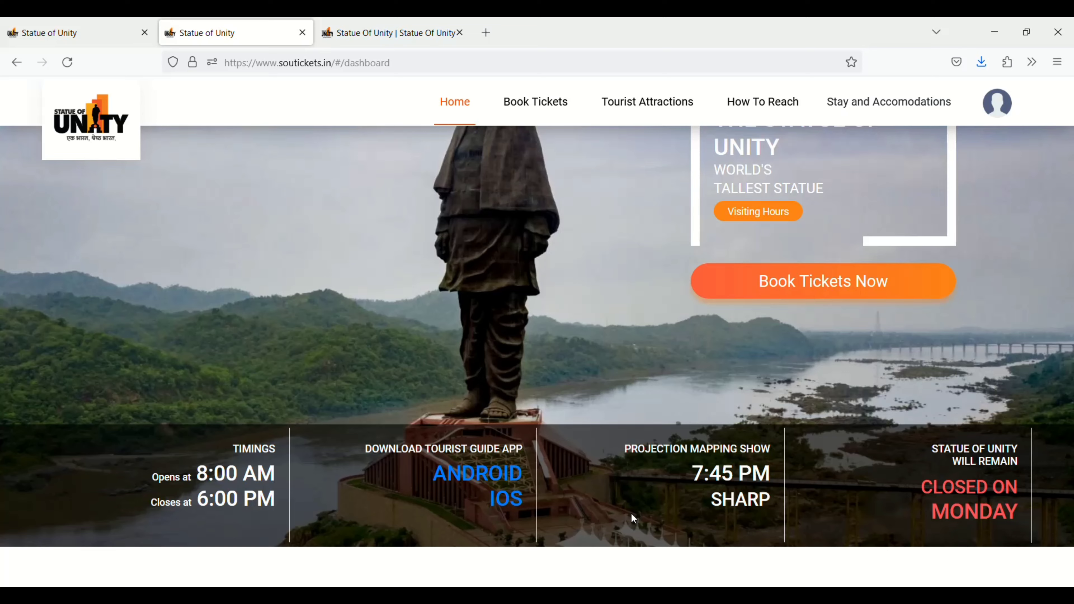
pyautogui.scroll(2, 631, 513)
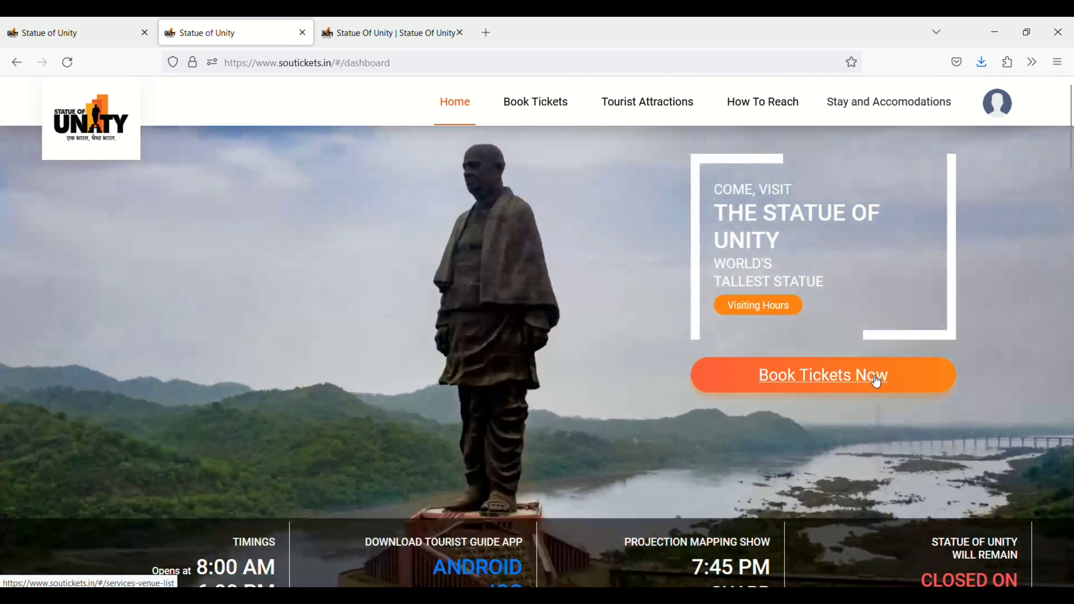
# Step: List bookable tickets, then open the booking dashboard from statueofunity.in and dismiss the Important Notice
pyautogui.click(874, 380)
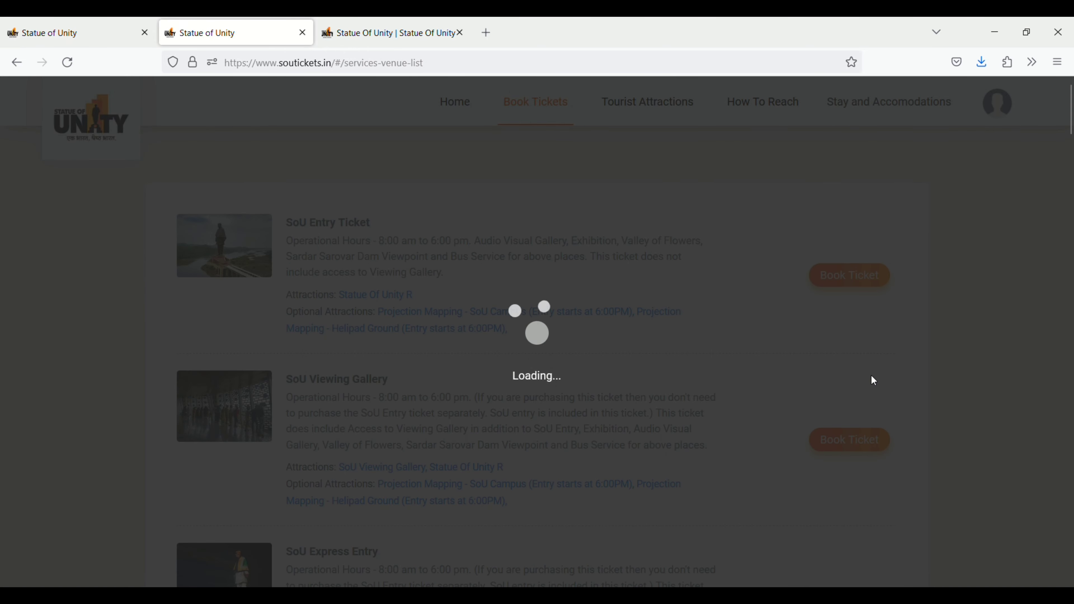
pyautogui.click(398, 32)
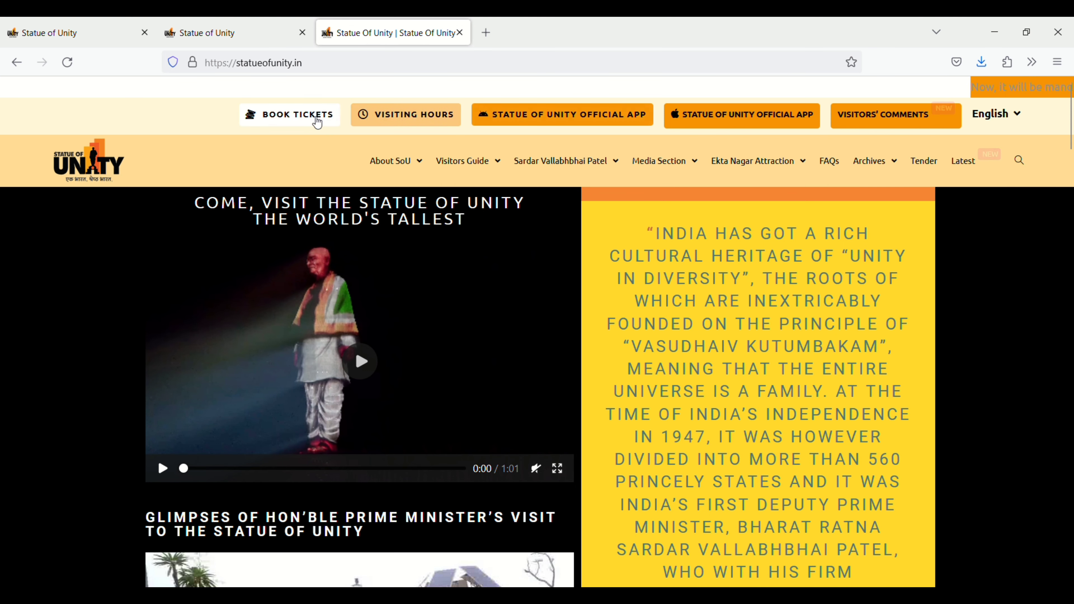
pyautogui.click(300, 112)
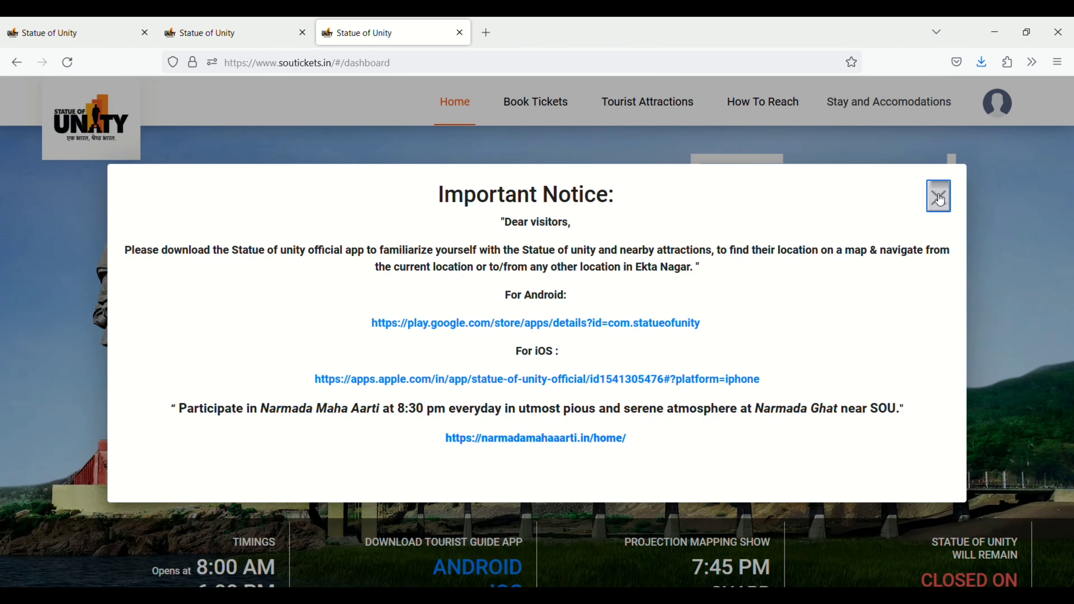
pyautogui.click(936, 197)
pyautogui.scroll(3, 641, 104)
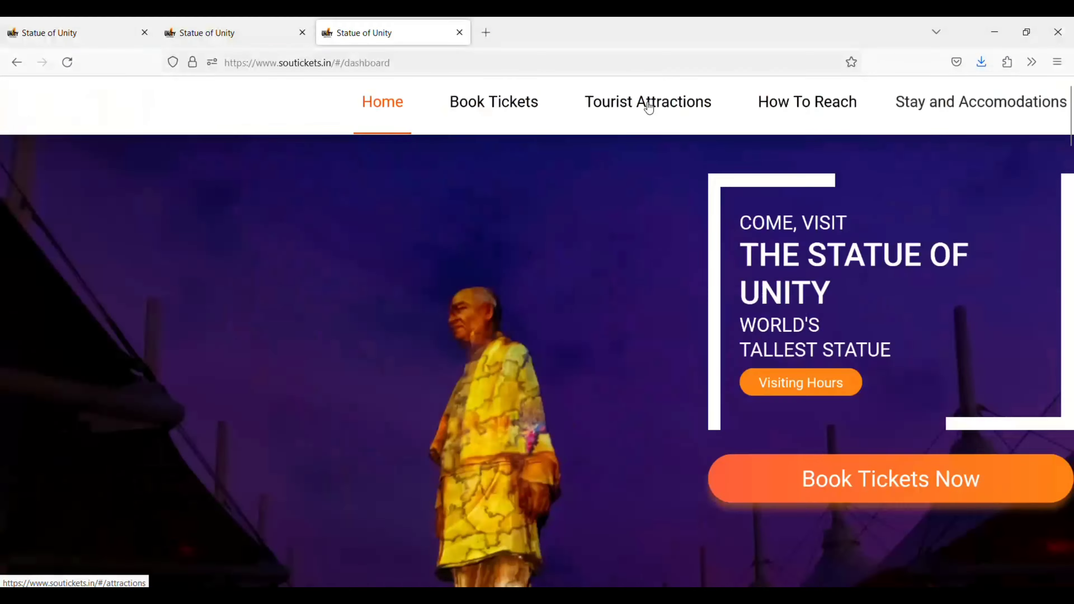
pyautogui.scroll(4, 645, 103)
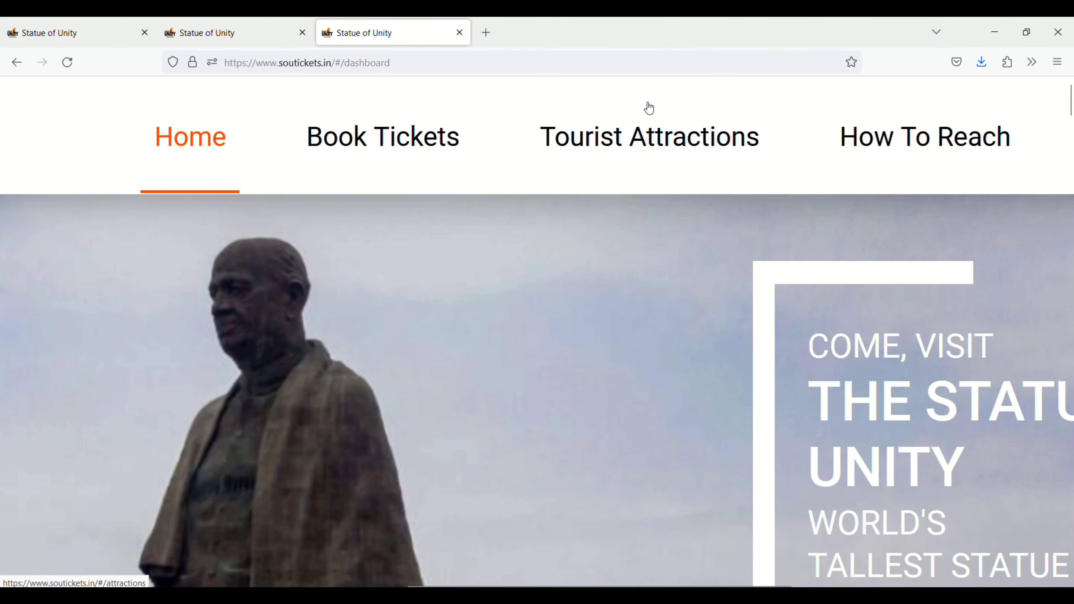
# Step: Browse the Tourist Attractions cards like Sardar Sarovar Dam, then switch back to the ticket-list tab
pyautogui.click(648, 137)
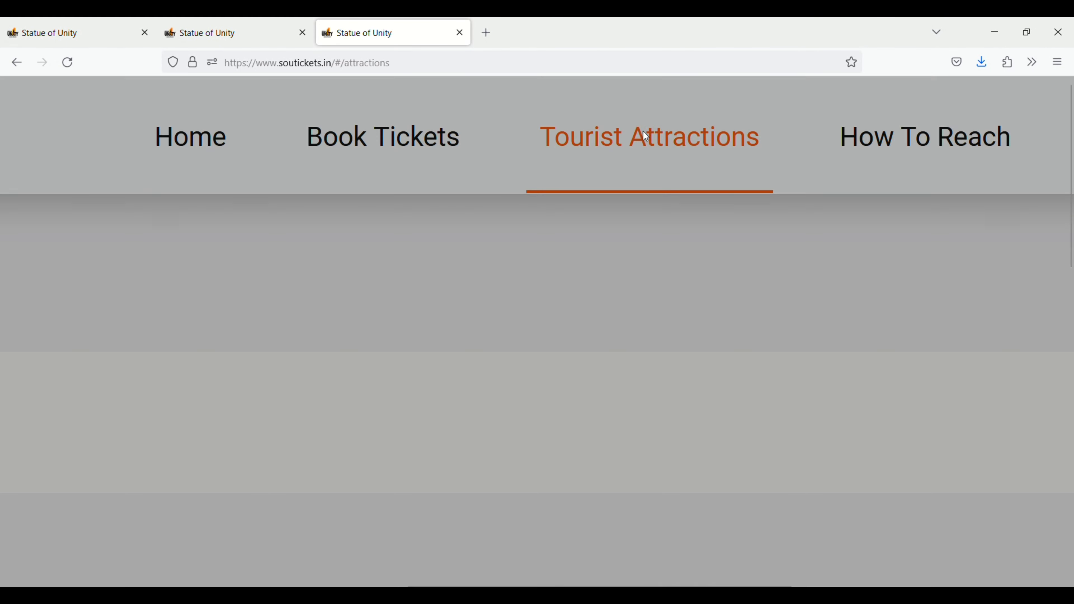
pyautogui.scroll(-7, 646, 137)
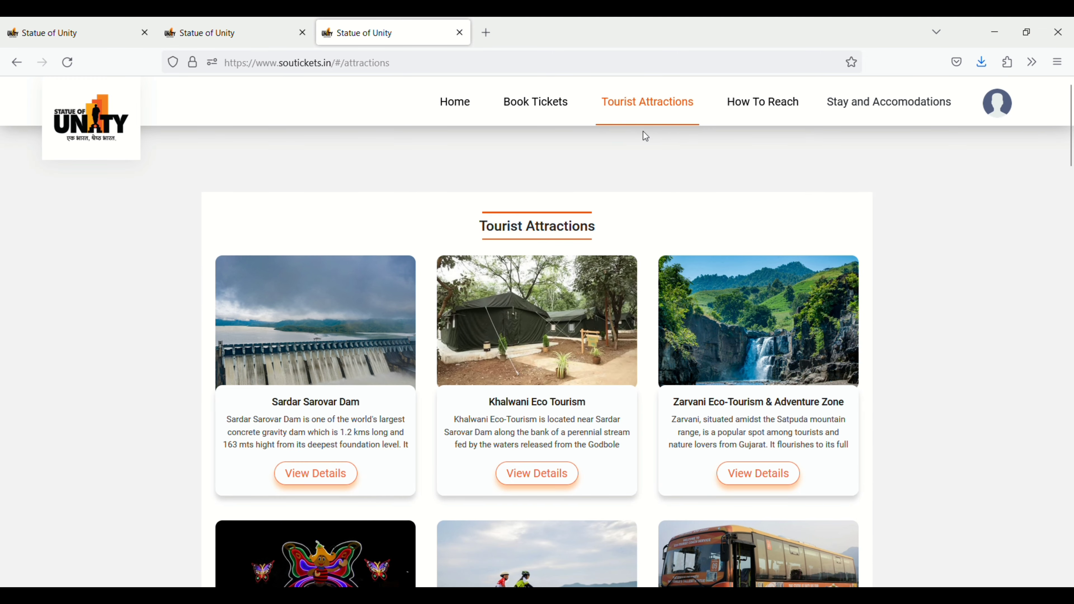
pyautogui.scroll(-1, 975, 399)
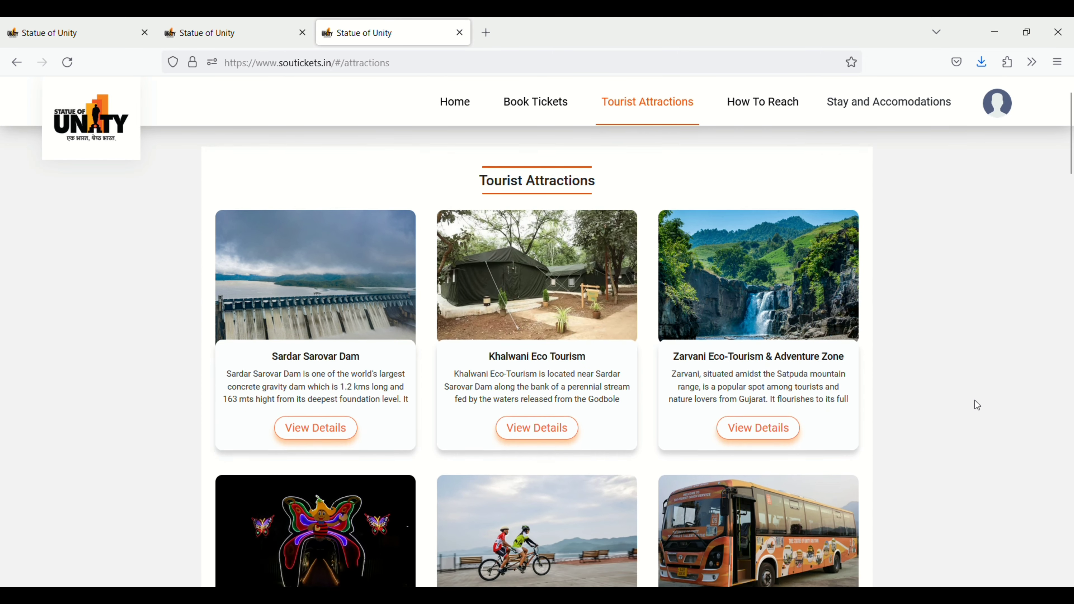
pyautogui.scroll(-2, 974, 400)
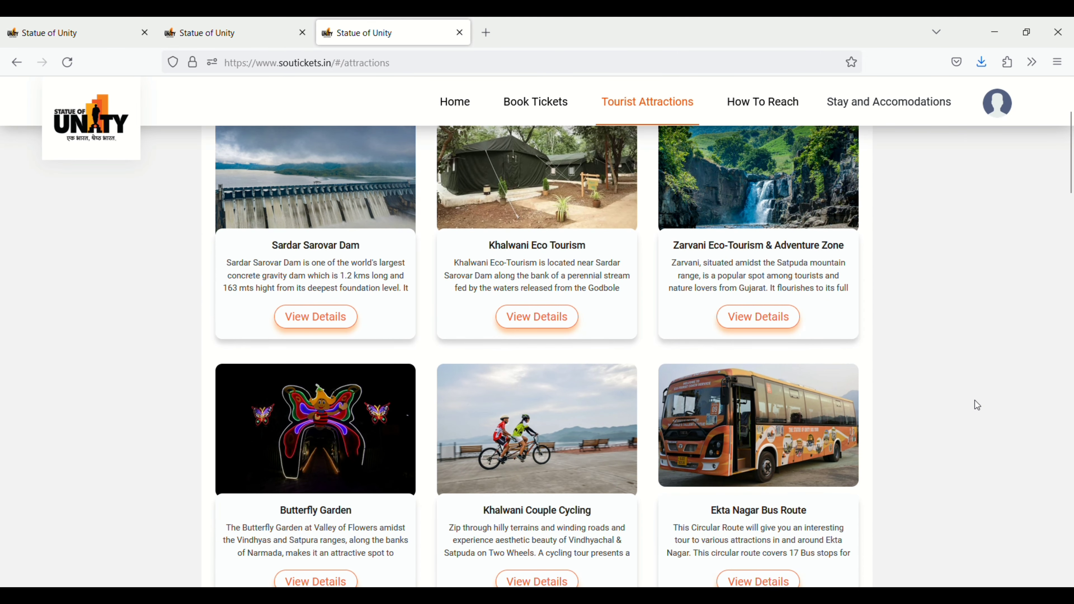
pyautogui.hotkey('ctrl', 'pageup')
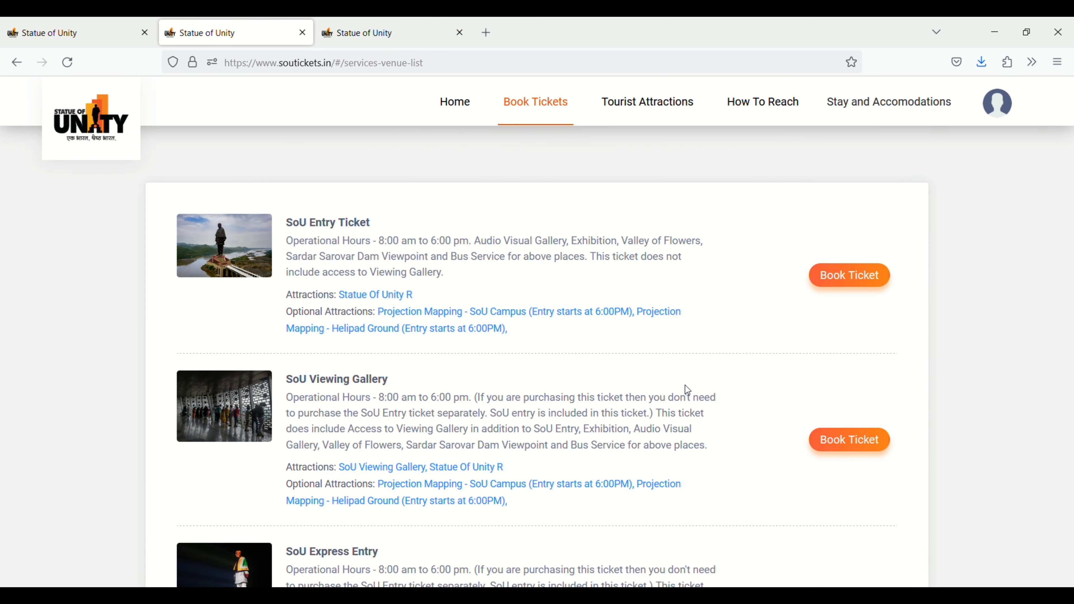
pyautogui.scroll(-1, 685, 386)
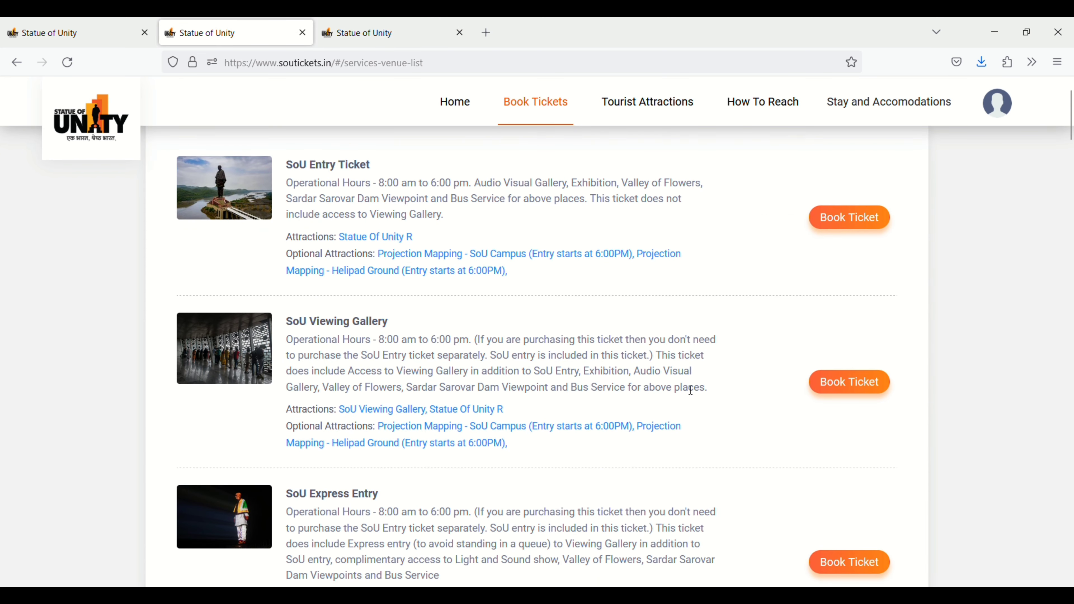
pyautogui.scroll(1, 691, 389)
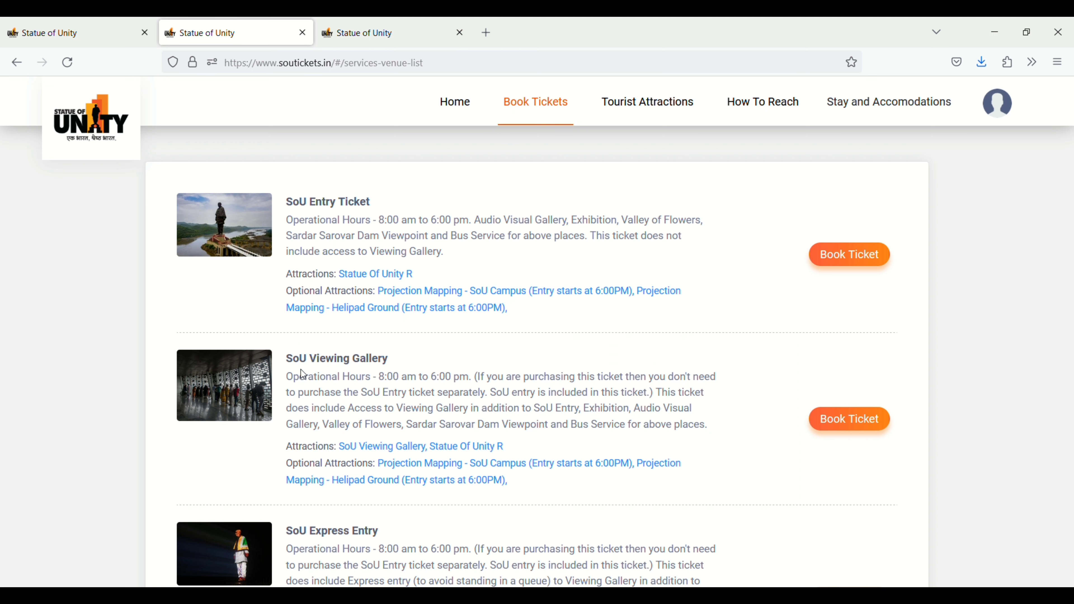
pyautogui.scroll(-2, 302, 374)
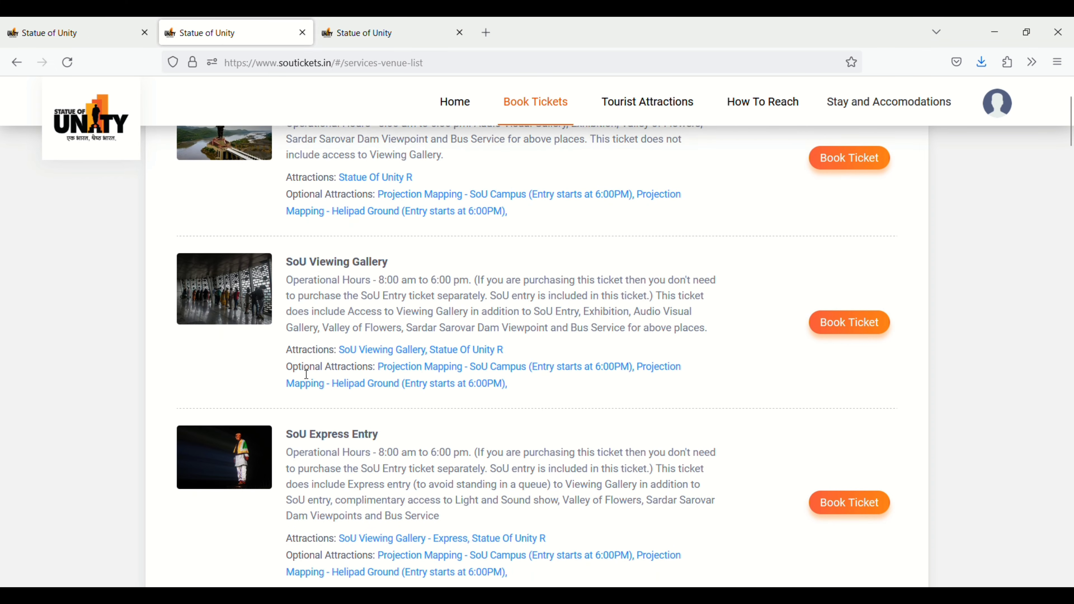
pyautogui.scroll(-2, 305, 374)
pyautogui.scroll(-1, 306, 374)
pyautogui.scroll(-2, 305, 374)
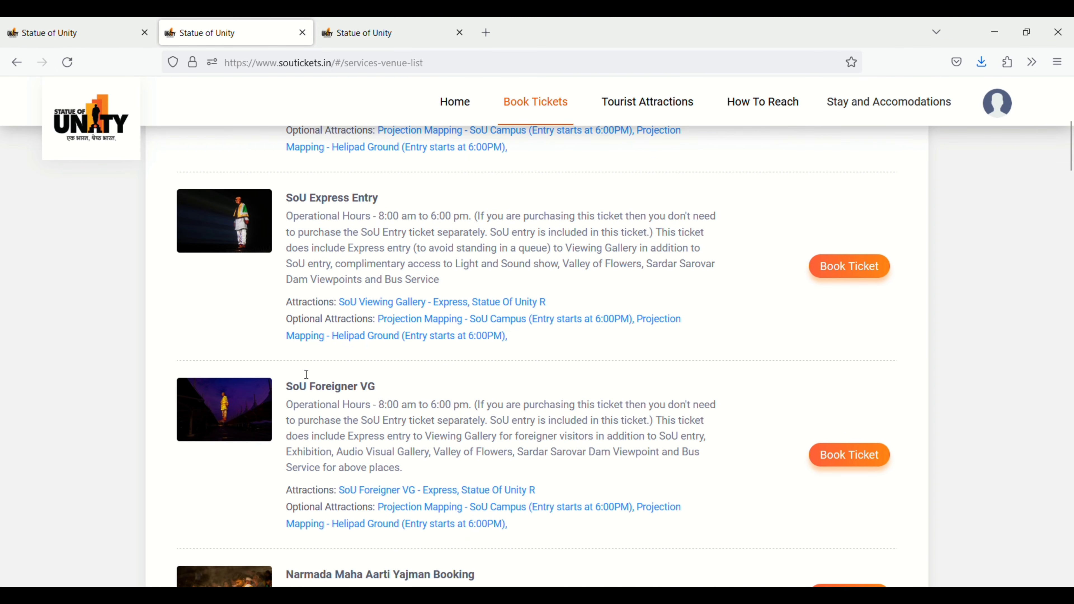
pyautogui.scroll(-2, 303, 374)
pyautogui.scroll(-1, 303, 374)
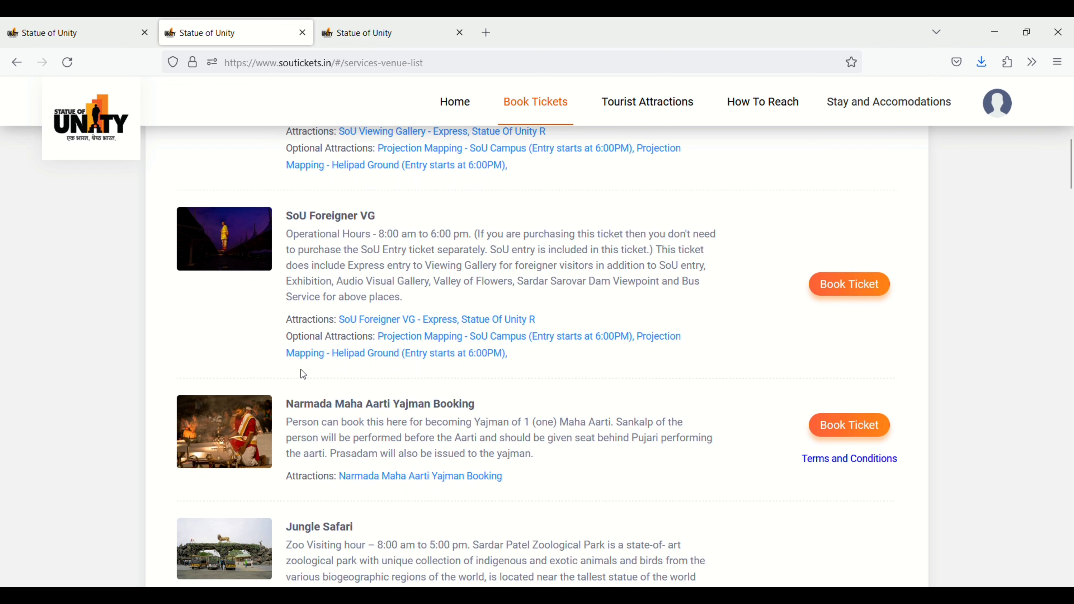
pyautogui.scroll(-1, 303, 374)
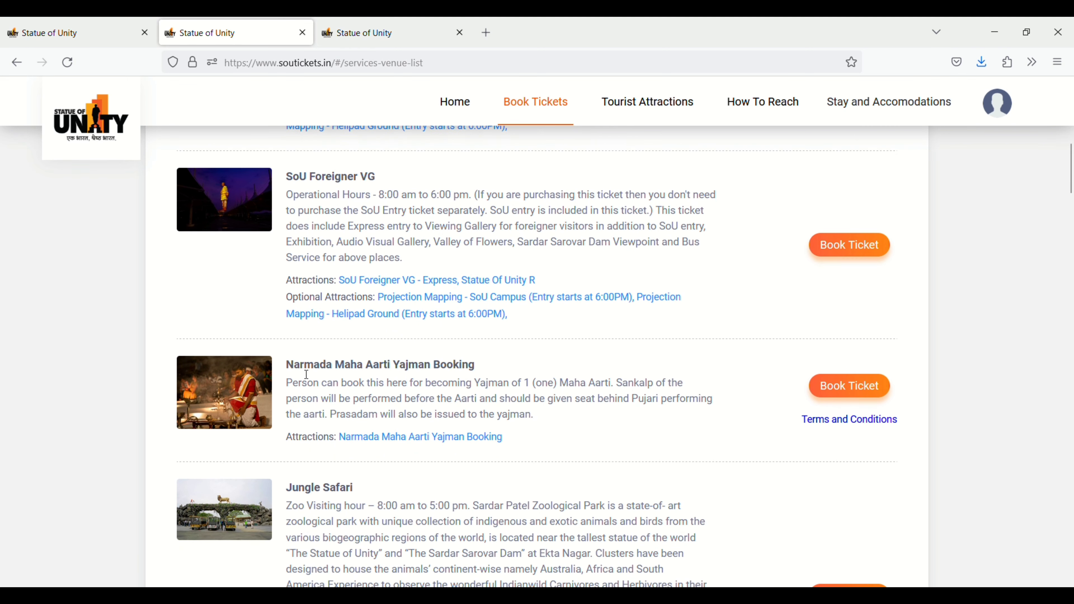
pyautogui.scroll(-1, 307, 374)
pyautogui.scroll(-3, 305, 374)
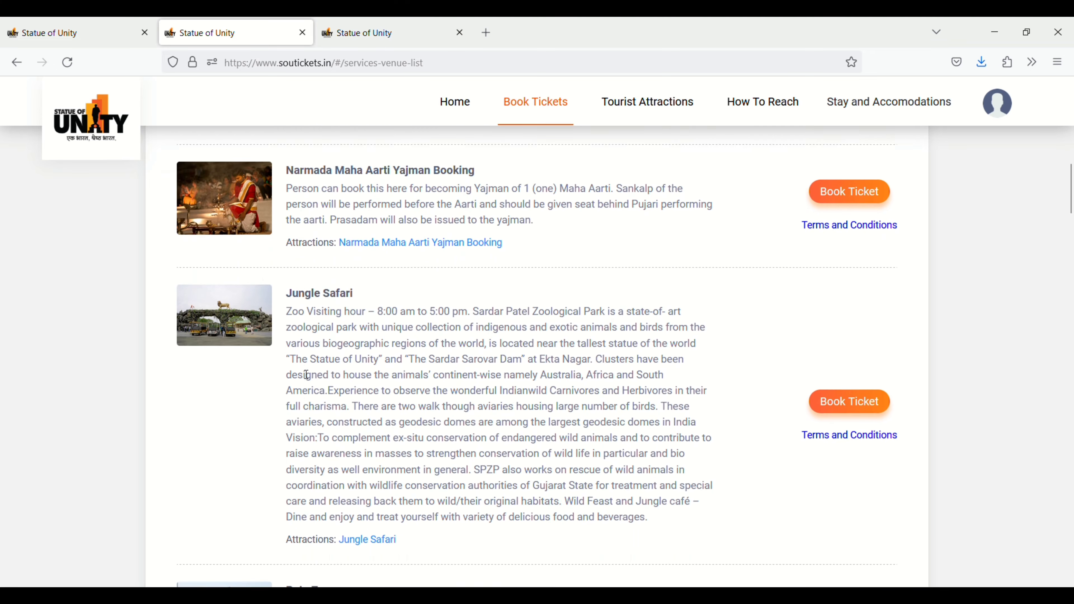
pyautogui.scroll(-4, 303, 374)
pyautogui.scroll(-1, 303, 374)
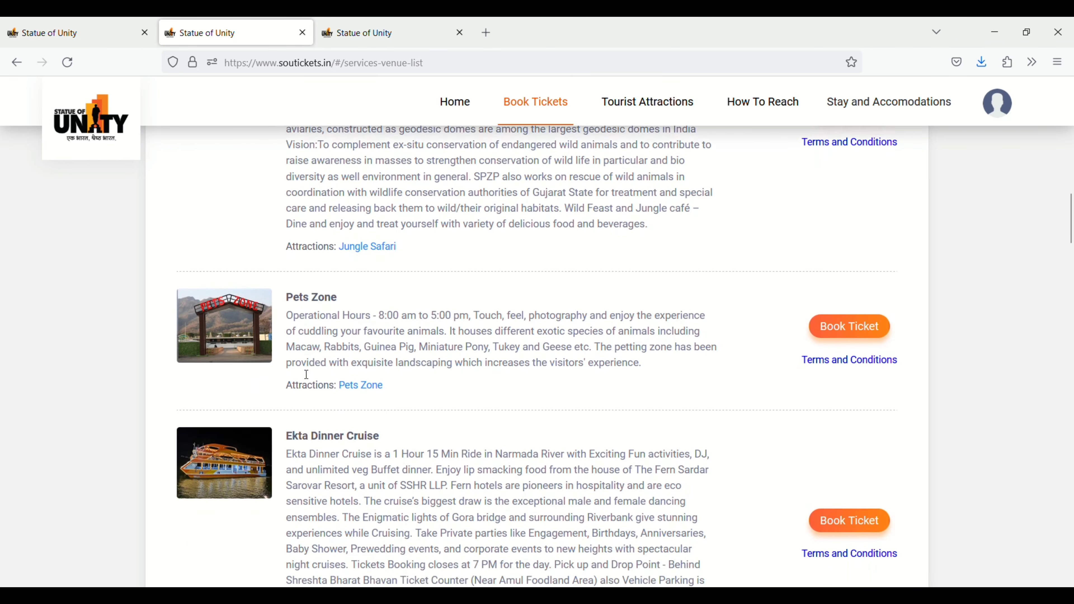
pyautogui.scroll(8, 303, 374)
pyautogui.scroll(8, 303, 374)
pyautogui.scroll(4, 303, 374)
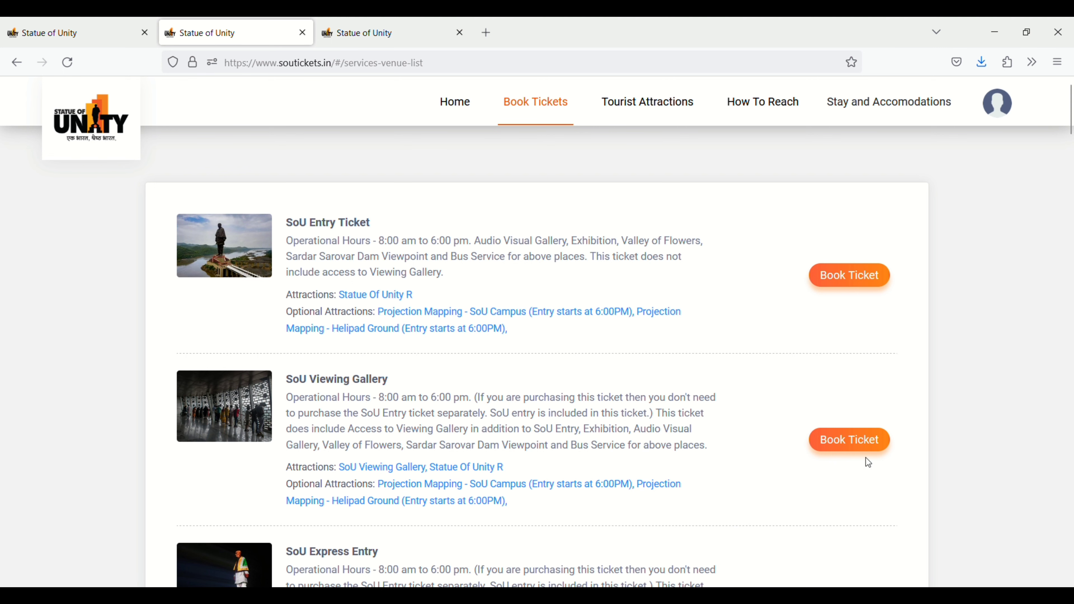
# Step: Book the SoU Viewing Gallery ticket, logging in with the phone number and its one-time code
pyautogui.click(857, 438)
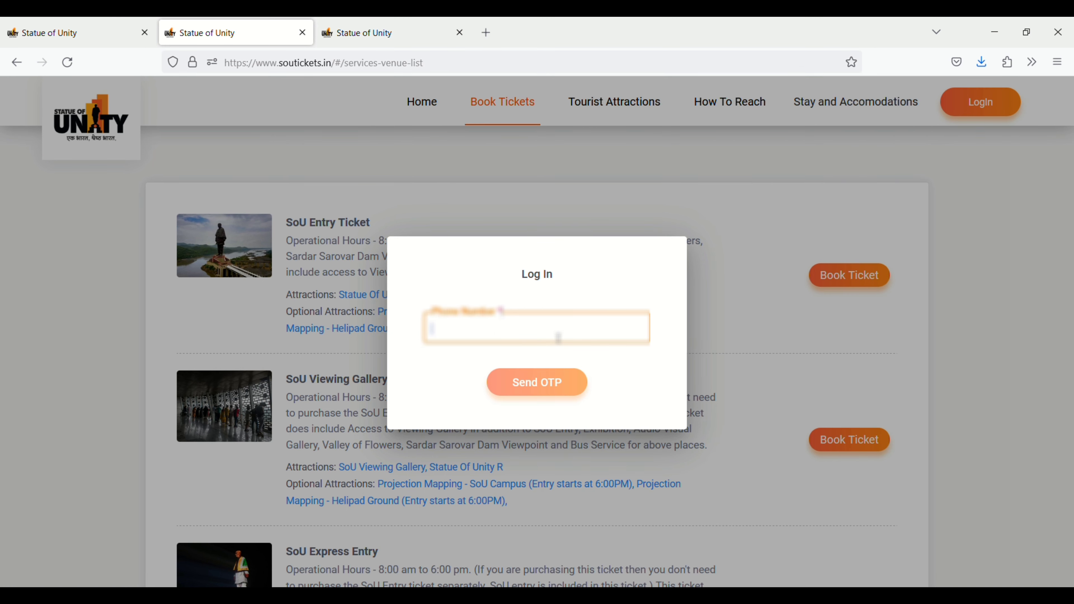
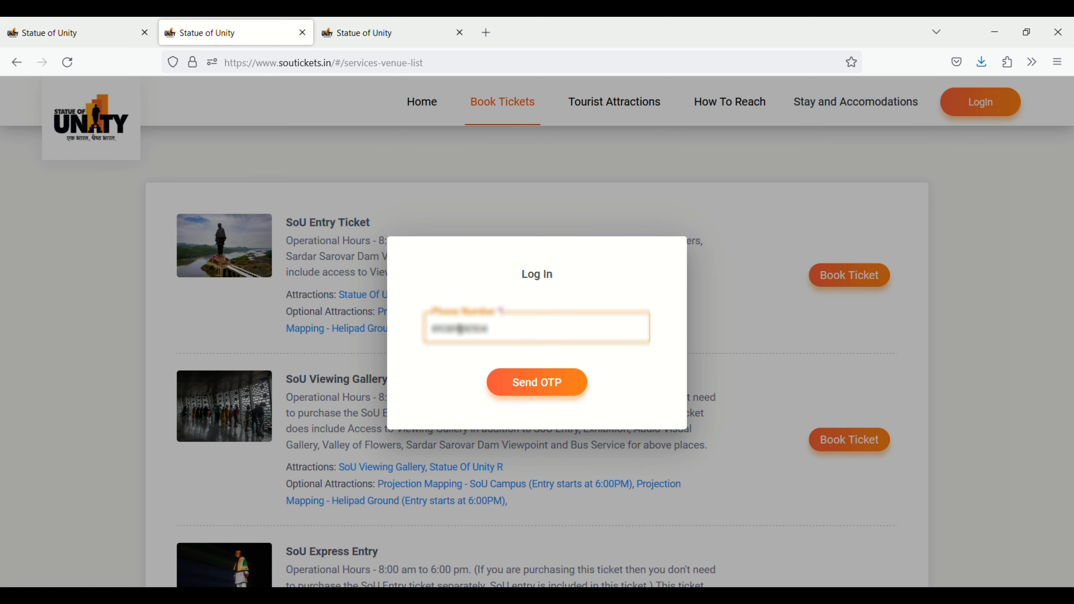
pyautogui.click(521, 394)
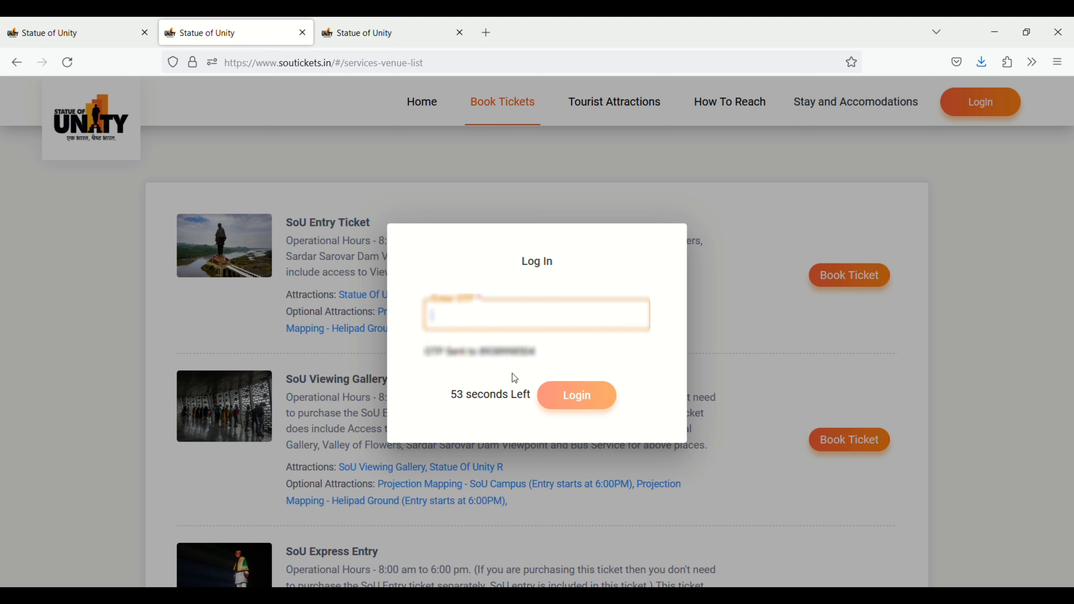
pyautogui.click(571, 405)
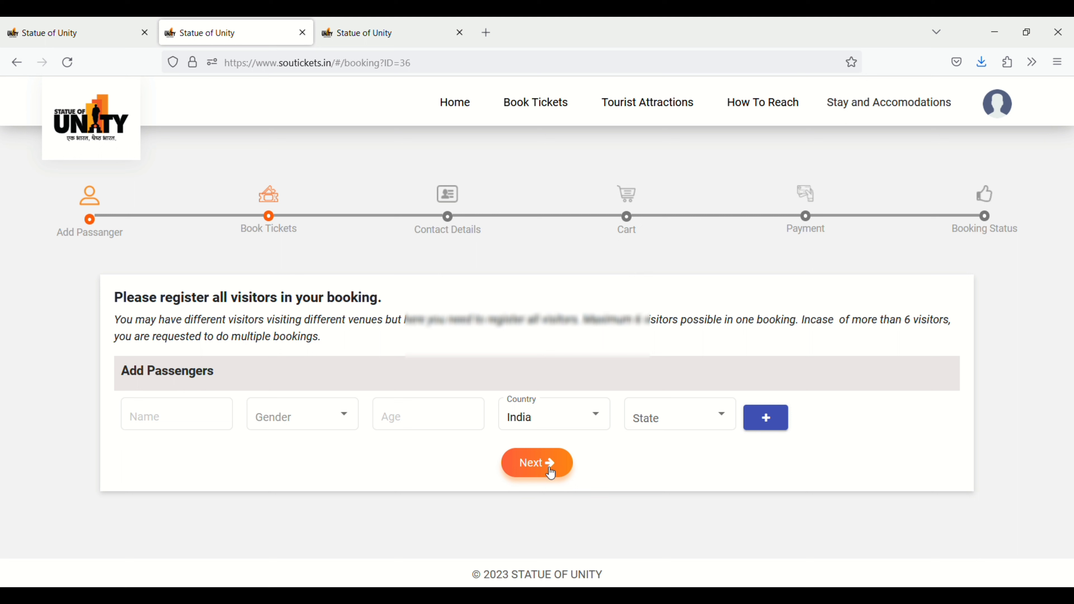
pyautogui.click(784, 429)
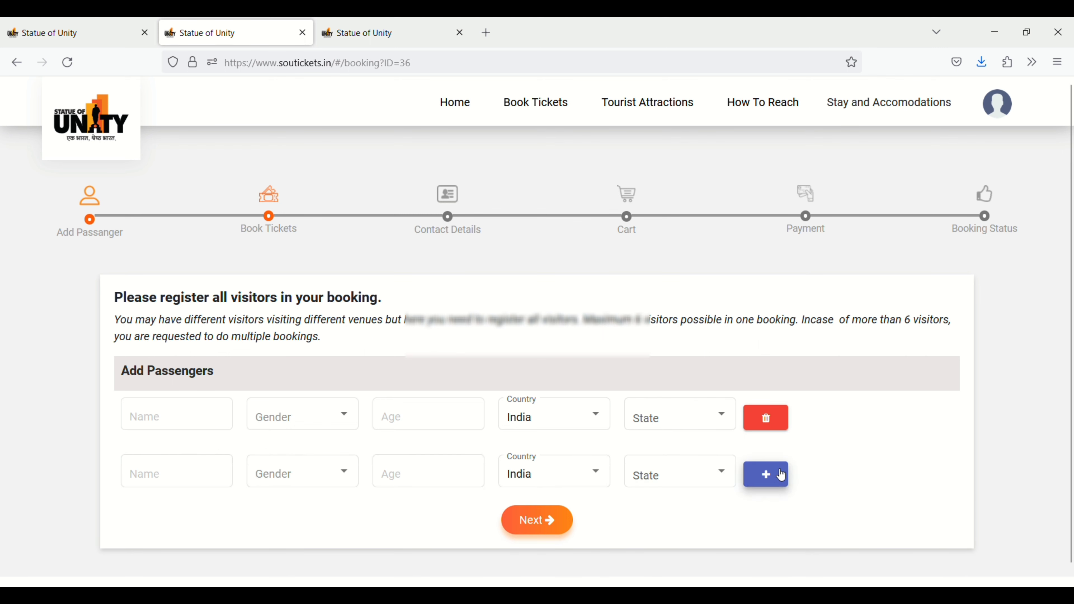
pyautogui.click(769, 475)
pyautogui.click(768, 531)
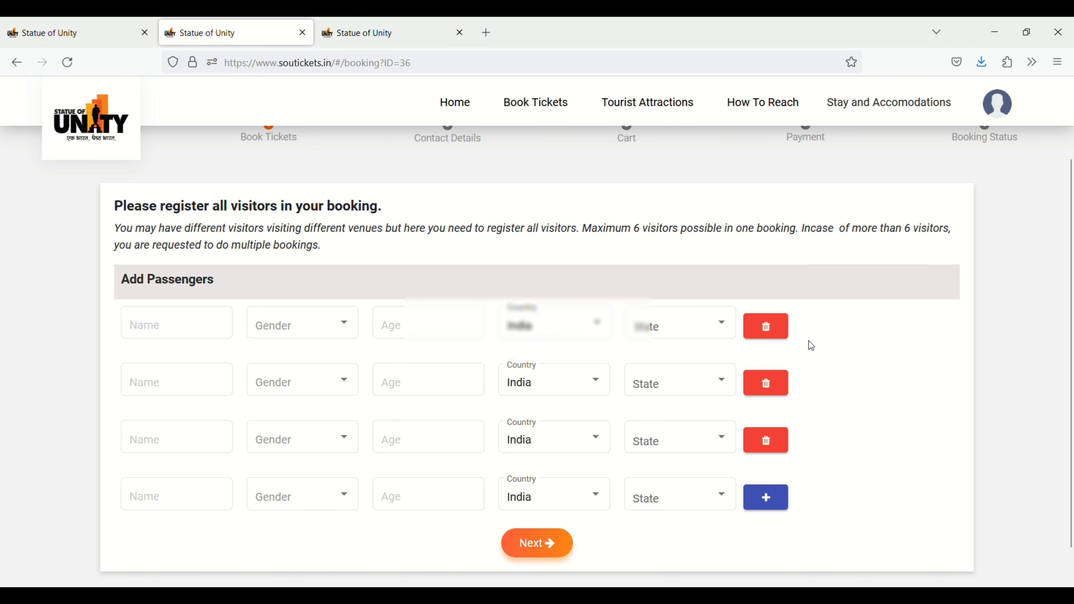
pyautogui.click(766, 327)
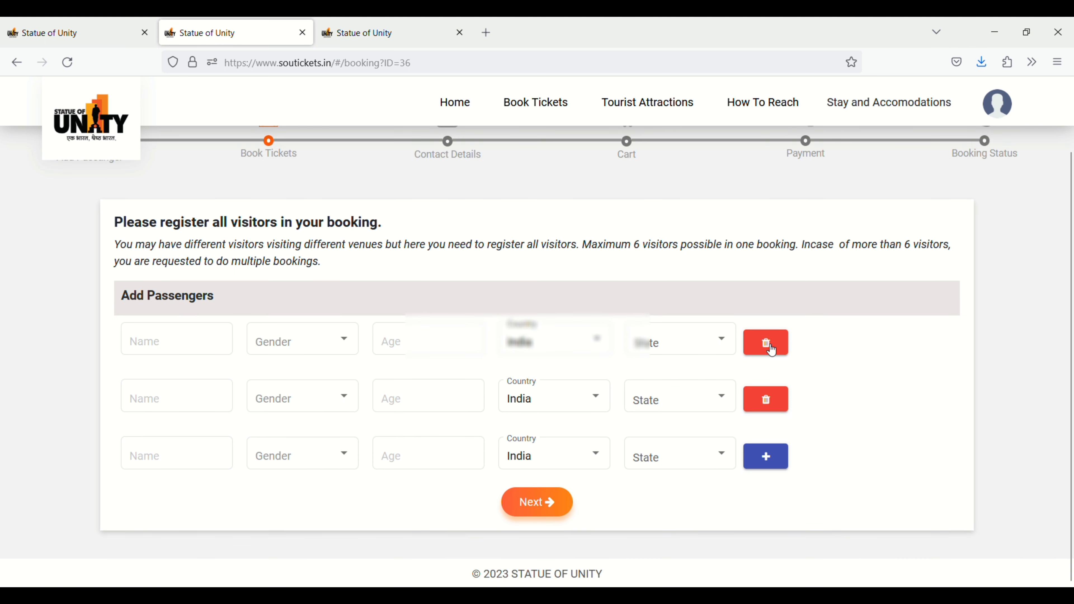
pyautogui.click(771, 350)
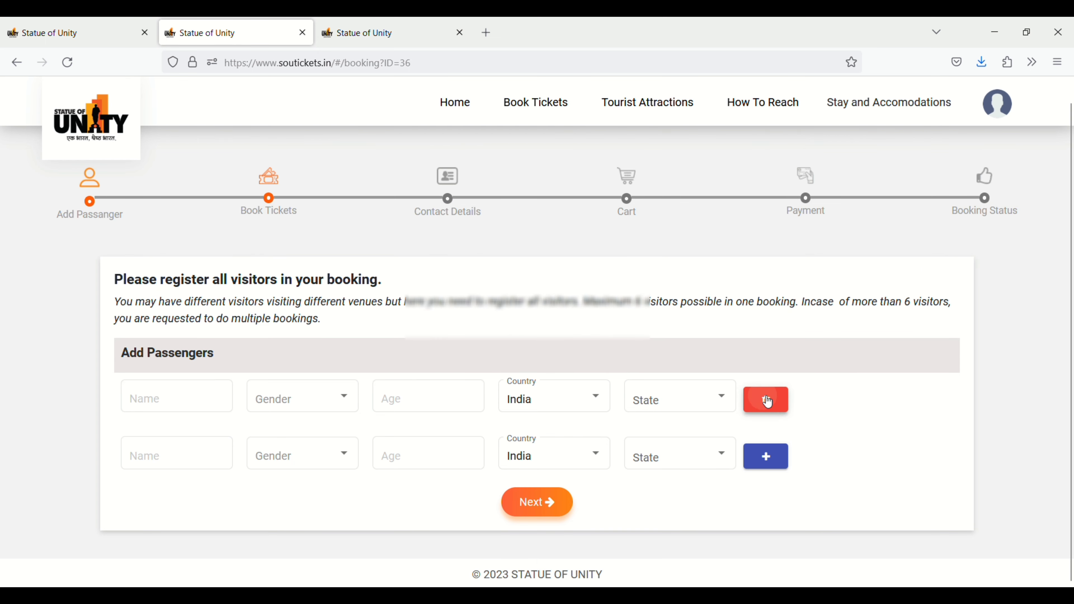
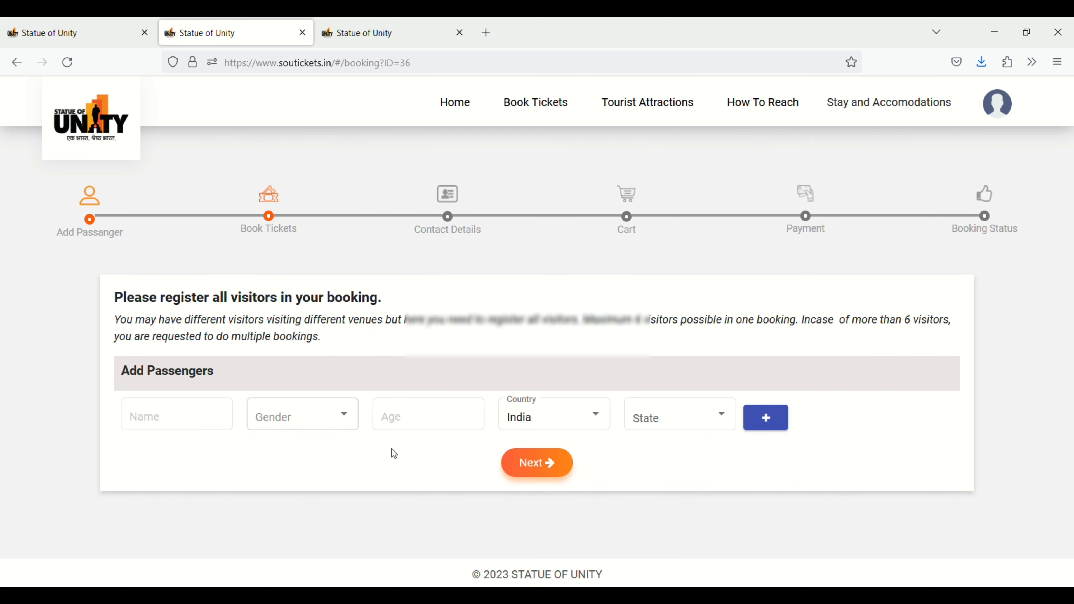
# Step: Advance from Add Passengers to Book Tickets and open the August 2023 date calendar
pyautogui.click(541, 472)
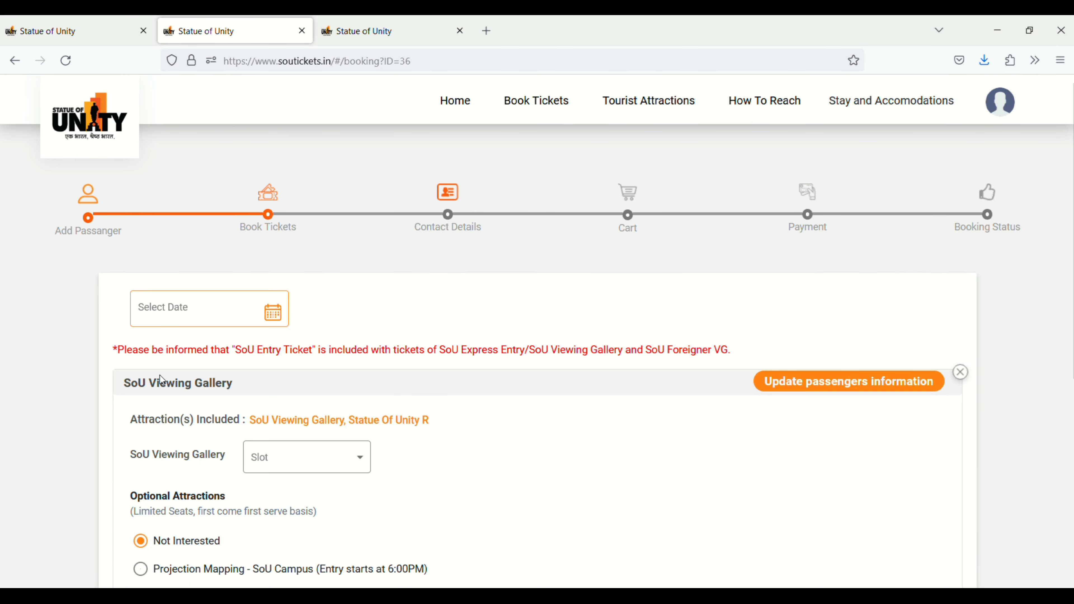
pyautogui.click(270, 315)
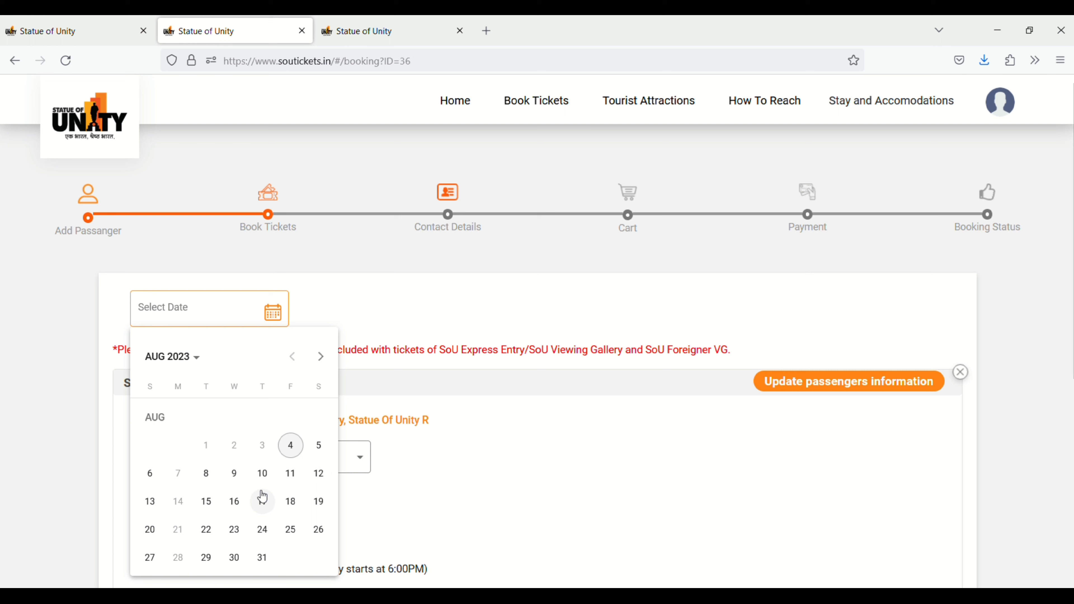
# Step: Pick 15/8/2023 as the visit date and the 14:00-16:00 Viewing Gallery slot
pyautogui.click(216, 501)
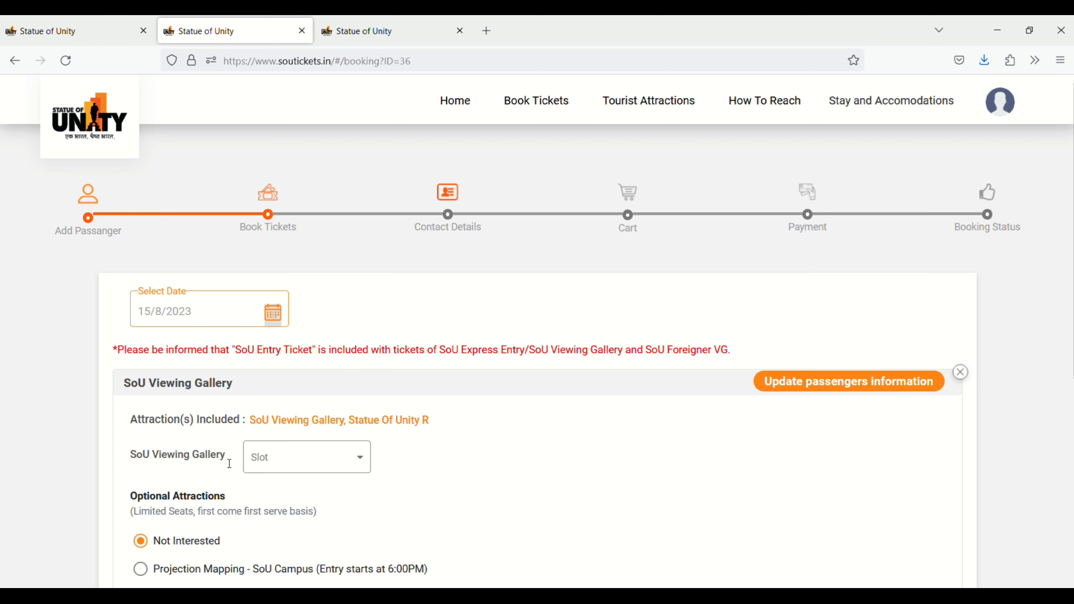
pyautogui.click(317, 469)
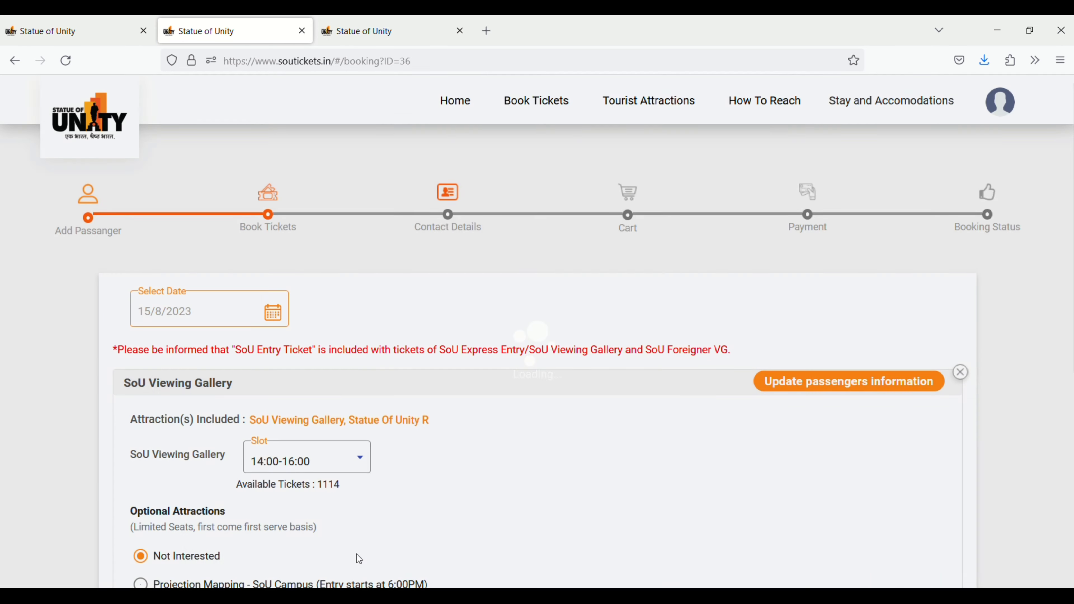
pyautogui.scroll(-3, 318, 509)
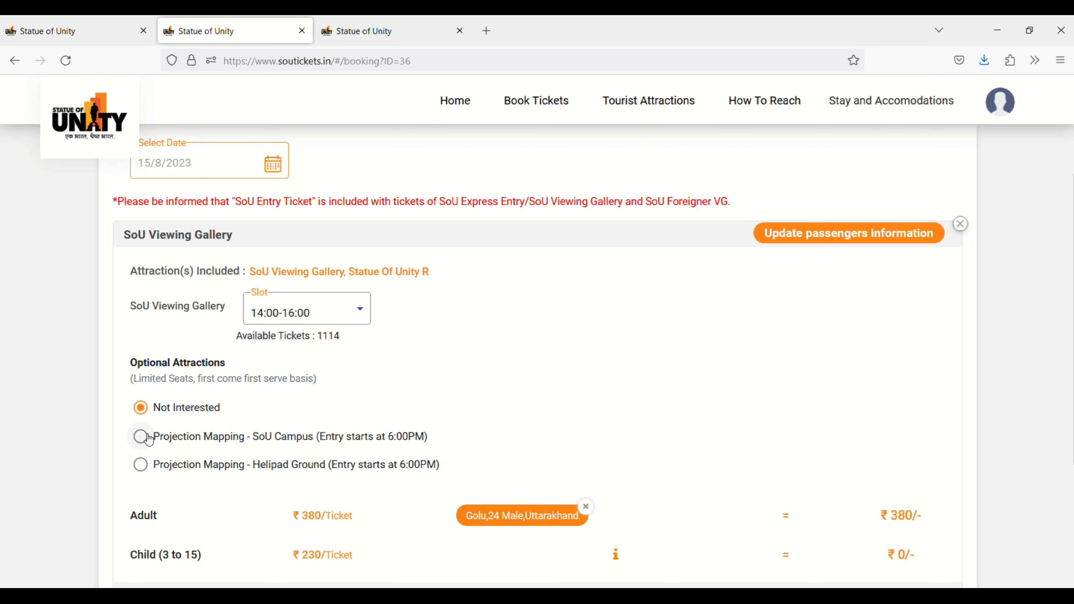
pyautogui.click(143, 441)
pyautogui.click(150, 465)
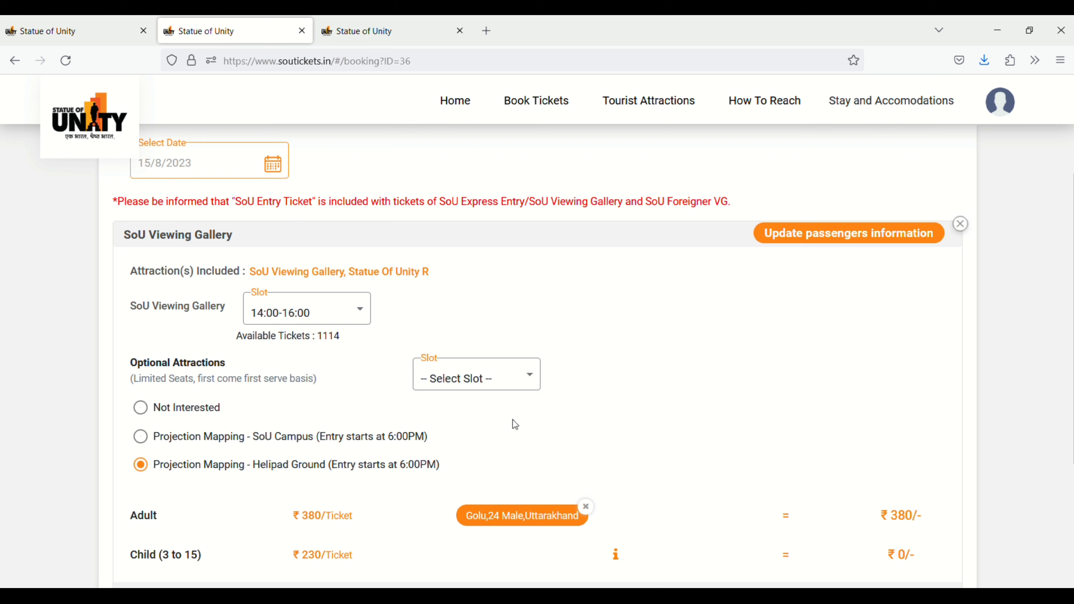
pyautogui.click(486, 400)
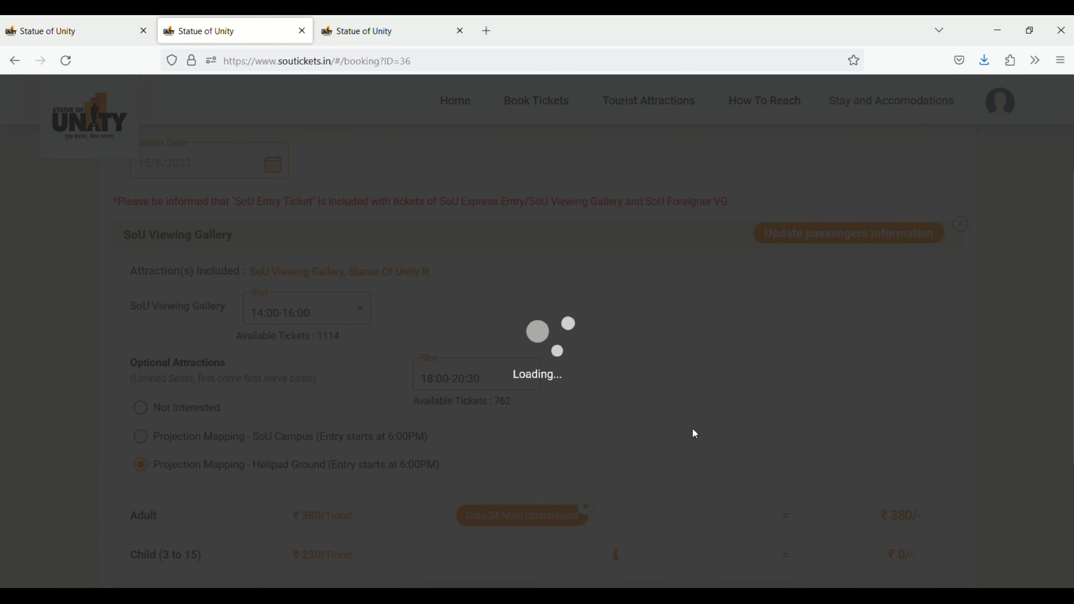
pyautogui.scroll(-5, 222, 422)
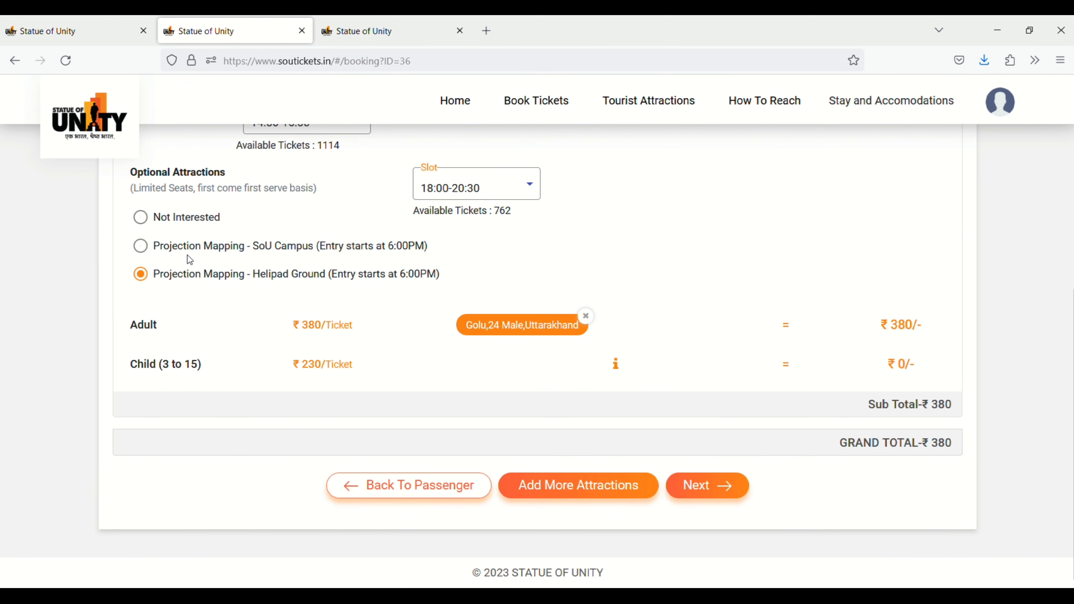
pyautogui.scroll(4, 191, 255)
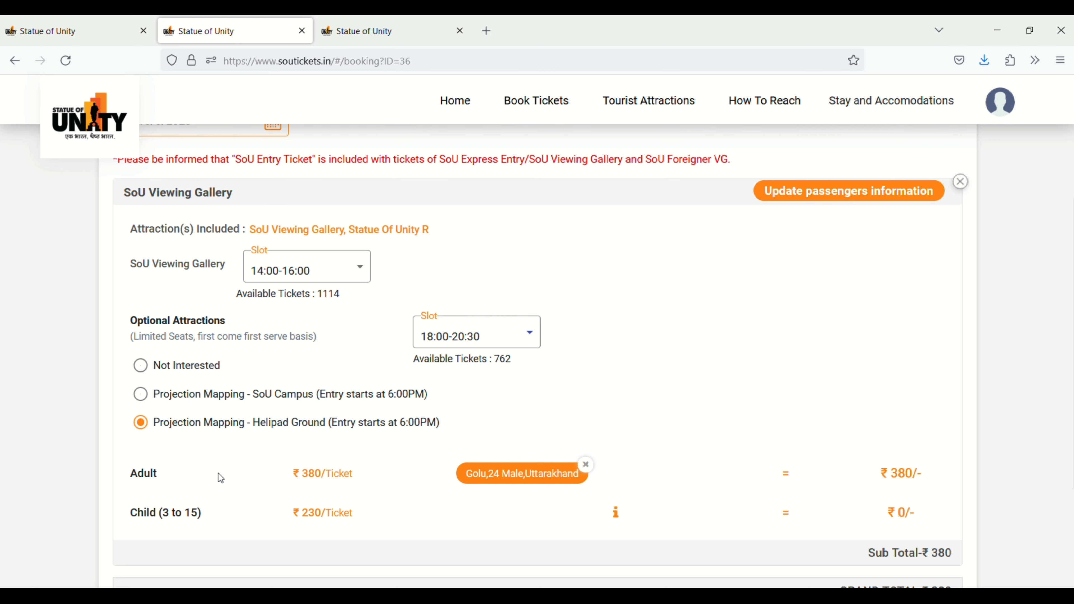
pyautogui.click(209, 369)
pyautogui.scroll(-3, 209, 369)
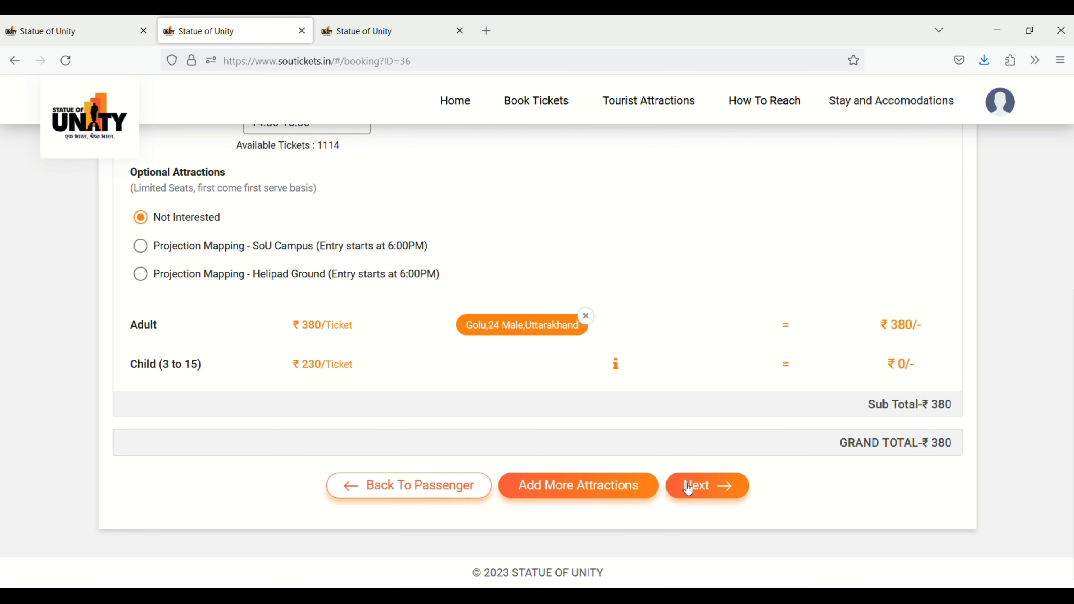
# Step: Add Ekta Cruise to the booking's attractions
pyautogui.click(544, 496)
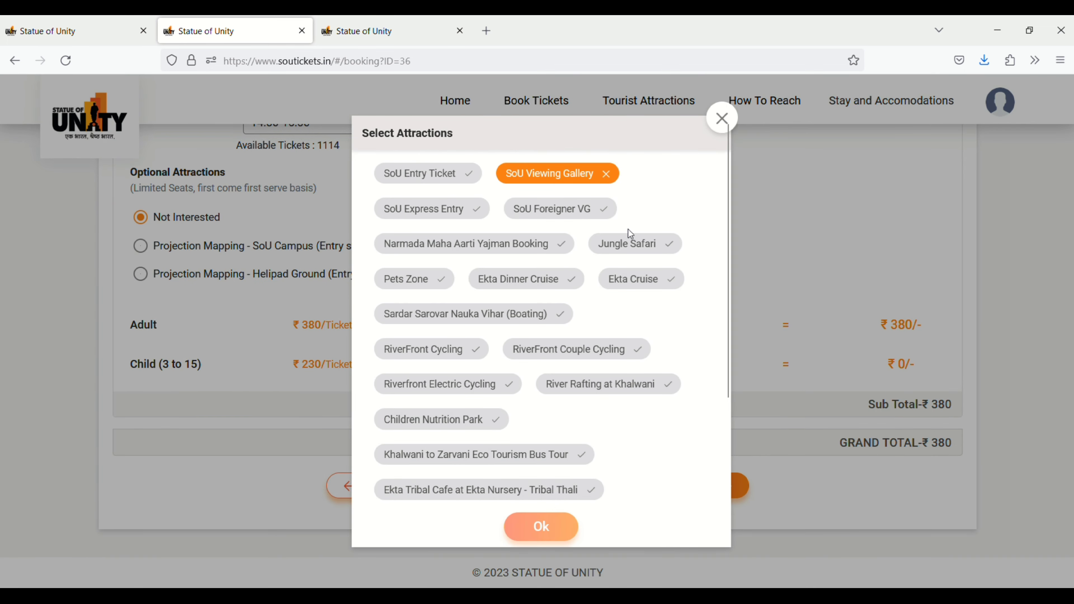
pyautogui.click(630, 290)
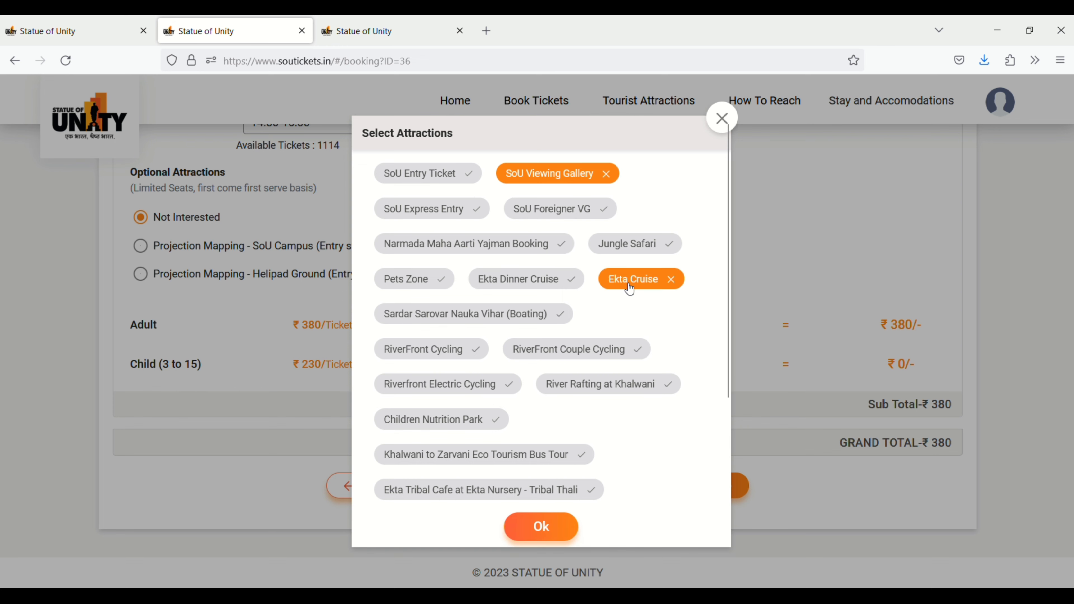
pyautogui.click(583, 514)
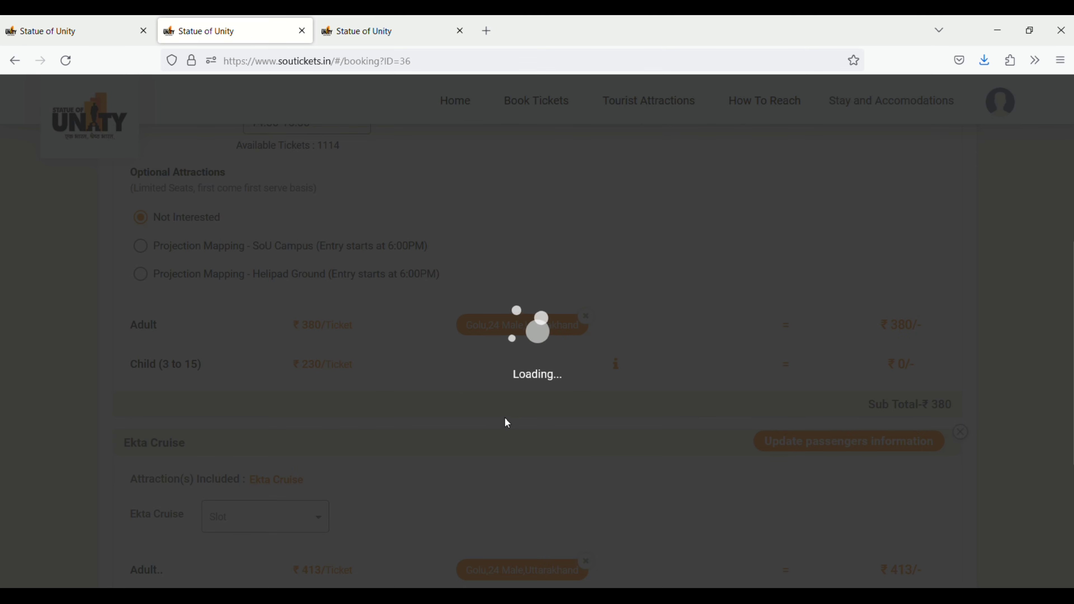
# Step: Set the Ekta Cruise slot to 17:00-17:40, one adult at ₹413
pyautogui.scroll(-3, 525, 417)
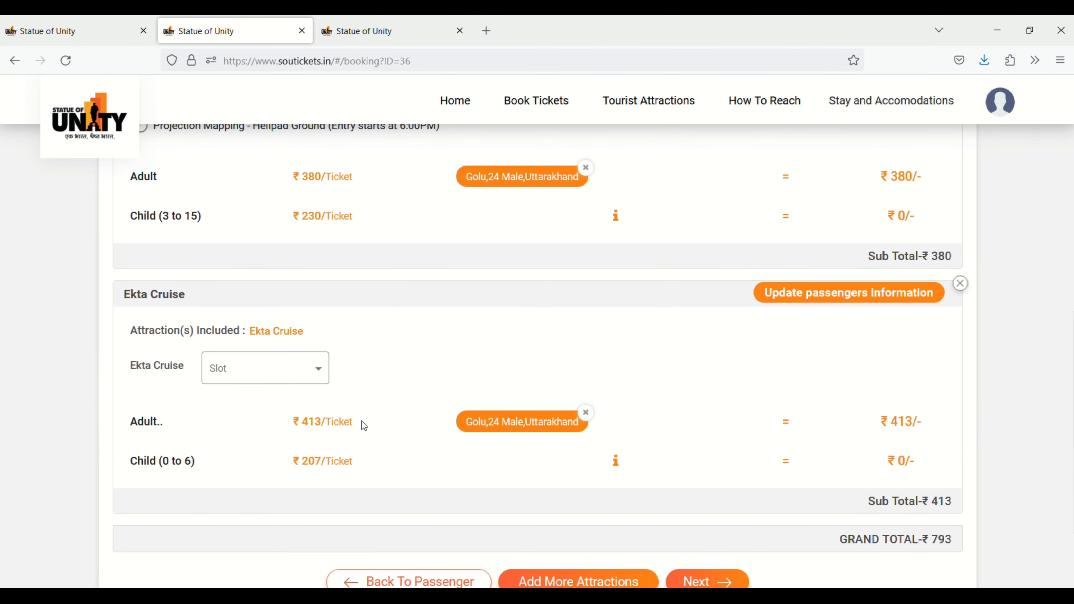
pyautogui.click(277, 375)
pyautogui.click(248, 463)
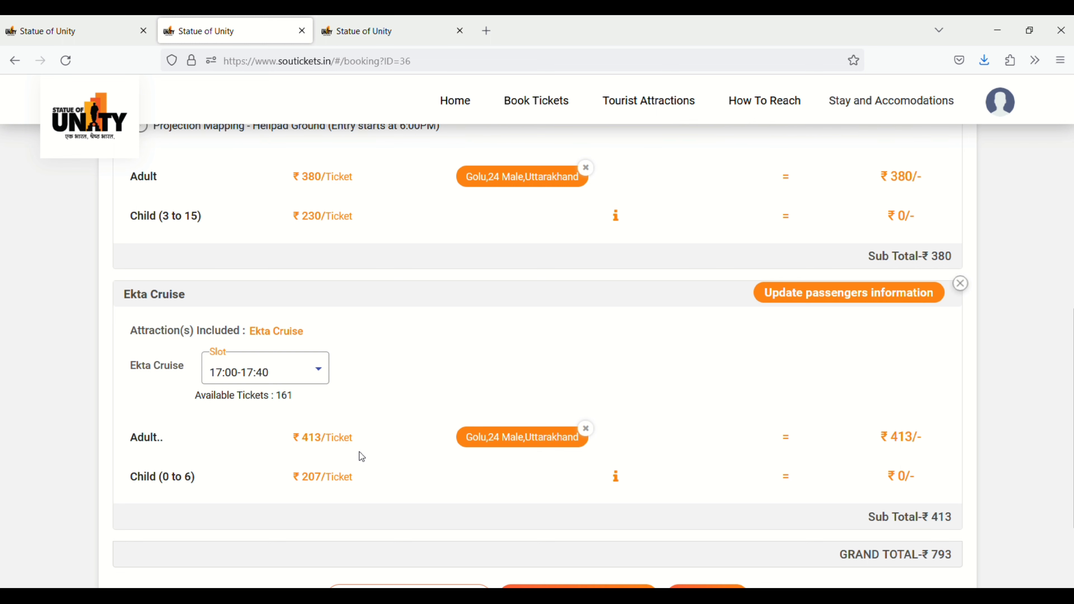
pyautogui.scroll(-3, 553, 460)
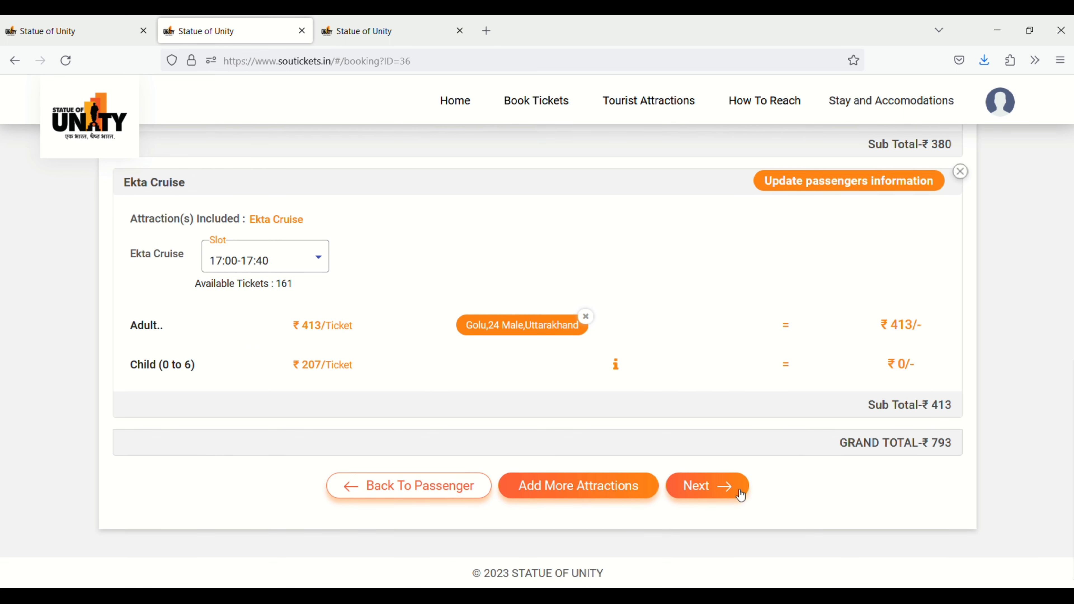
pyautogui.doubleClick(932, 444)
pyautogui.scroll(5, 966, 177)
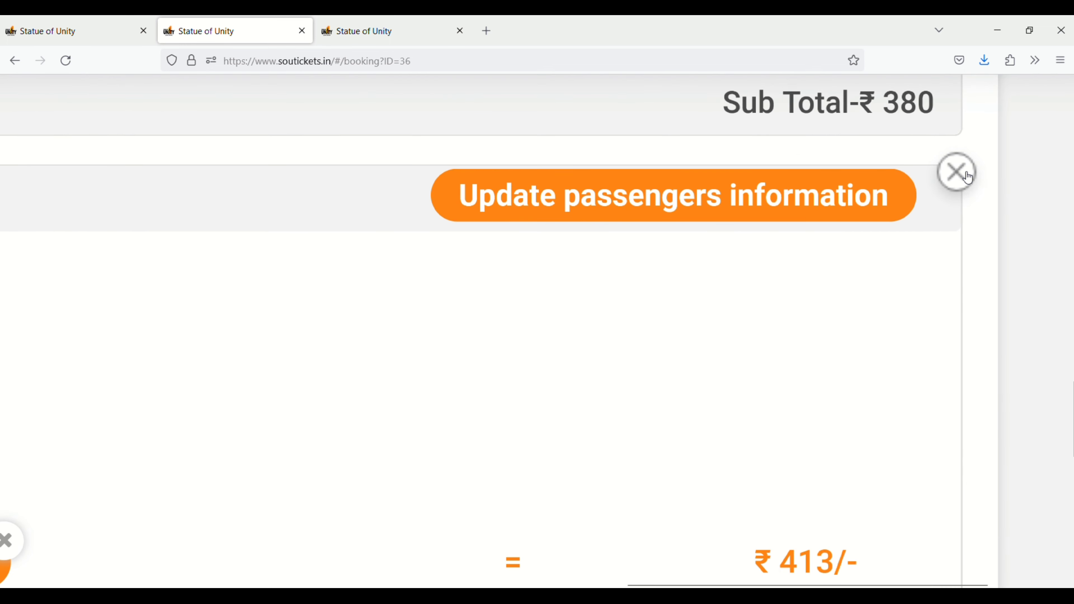
# Step: Remove the Ekta Cruise attraction and skip optional attractions to reach User Details
pyautogui.click(968, 176)
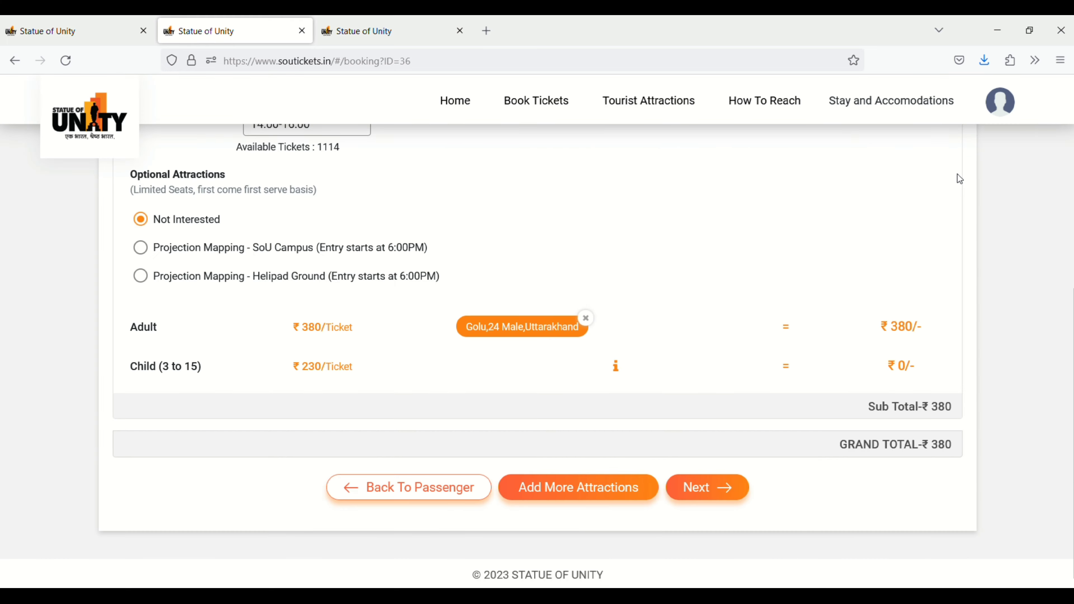
pyautogui.click(706, 491)
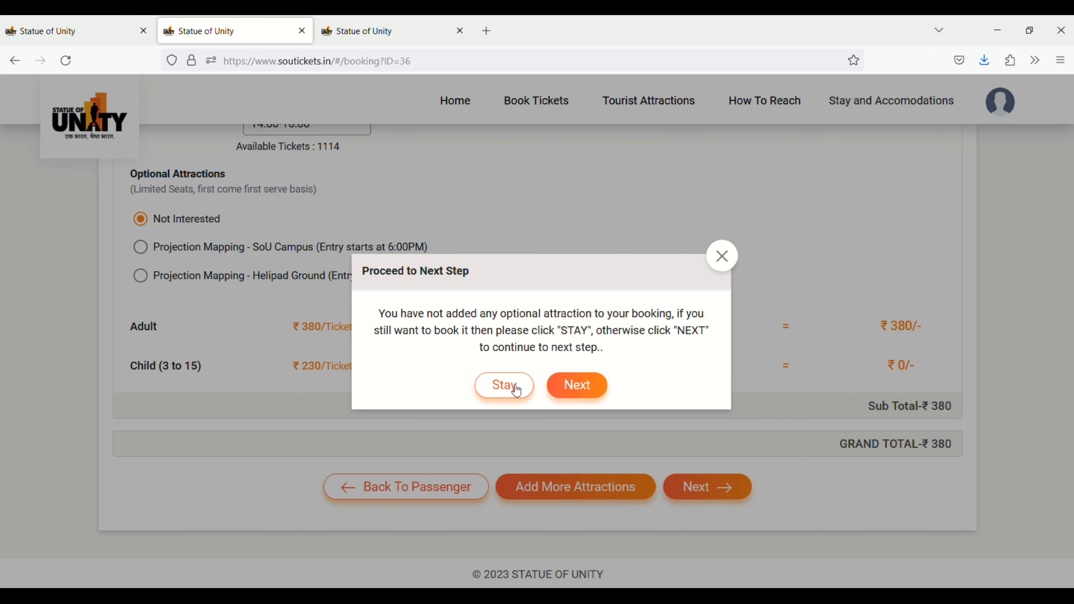
pyautogui.click(579, 385)
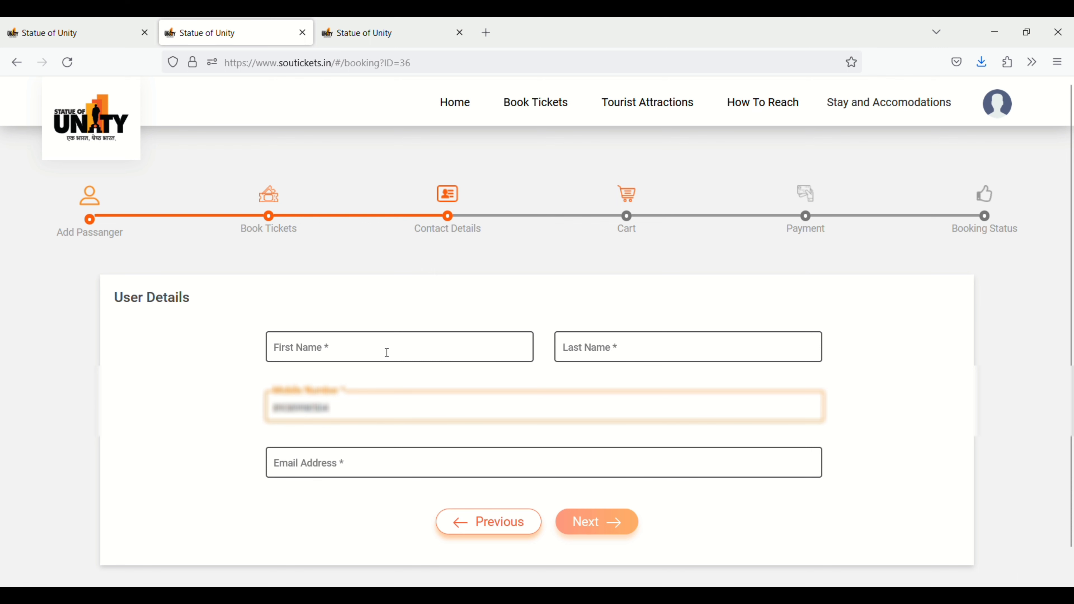
# Step: Select the pre-filled mobile number entry in the User Details form
pyautogui.moveTo(327, 411); pyautogui.dragTo(249, 413)
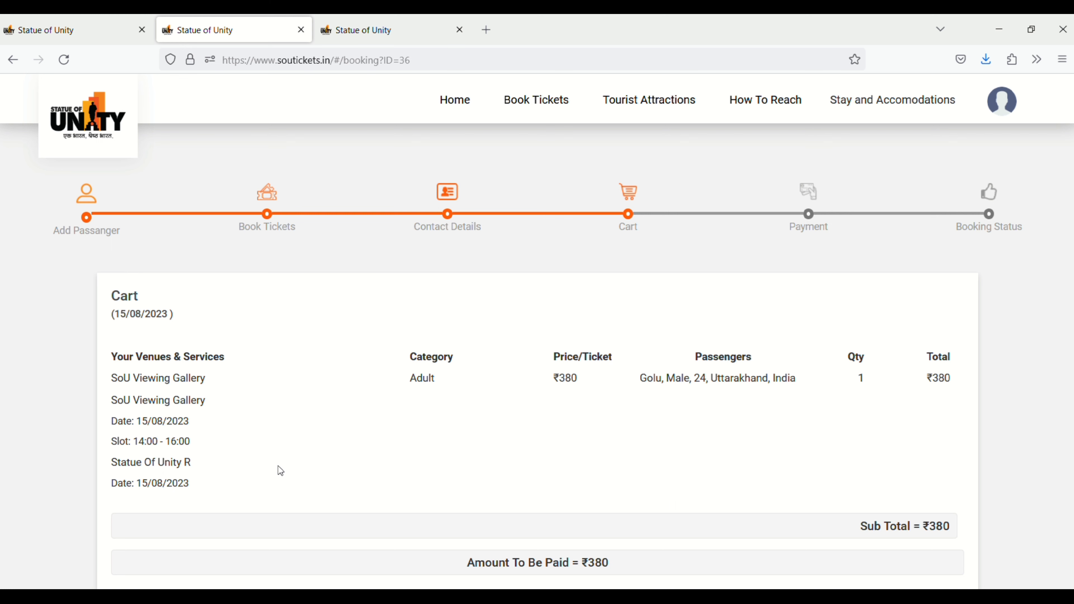
# Step: Agree to the privacy, terms and cancellation policies after reviewing the booking terms
pyautogui.scroll(-1, 401, 460)
pyautogui.scroll(-3, 400, 459)
pyautogui.scroll(-2, 400, 460)
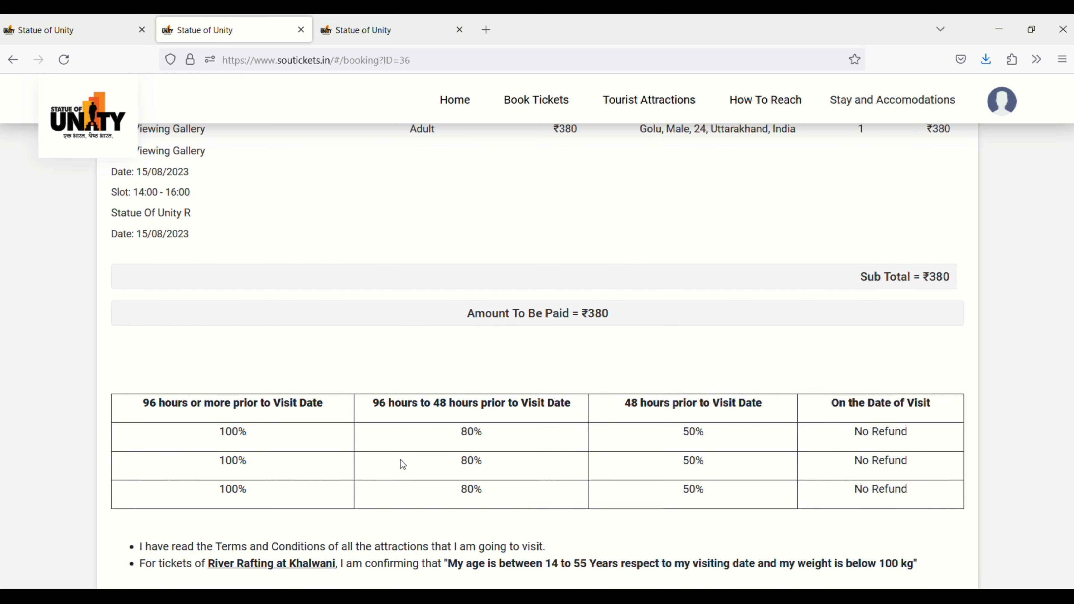
pyautogui.scroll(-3, 400, 460)
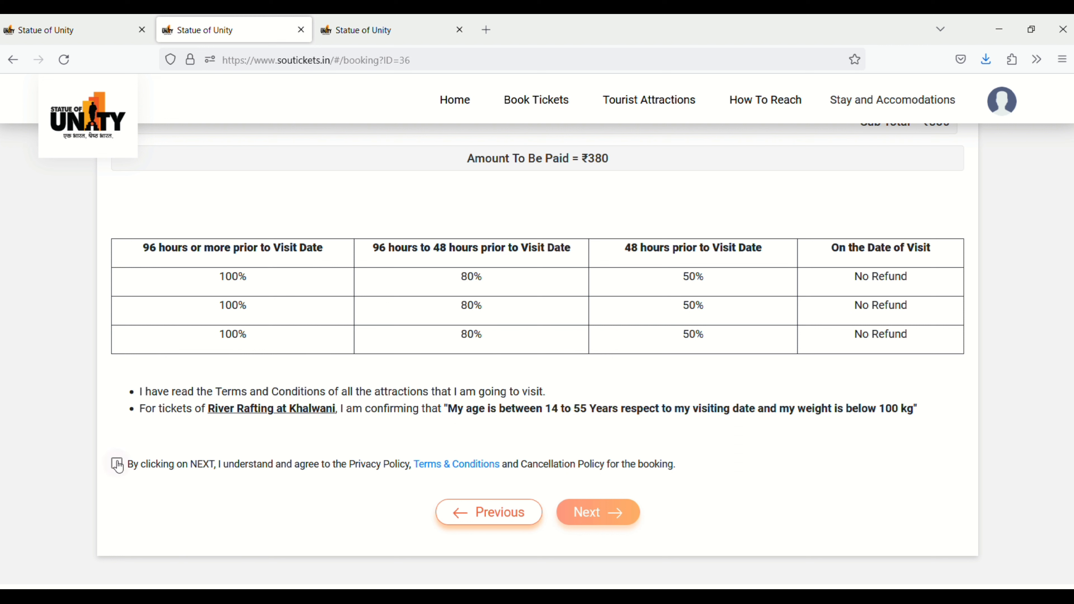
pyautogui.click(117, 464)
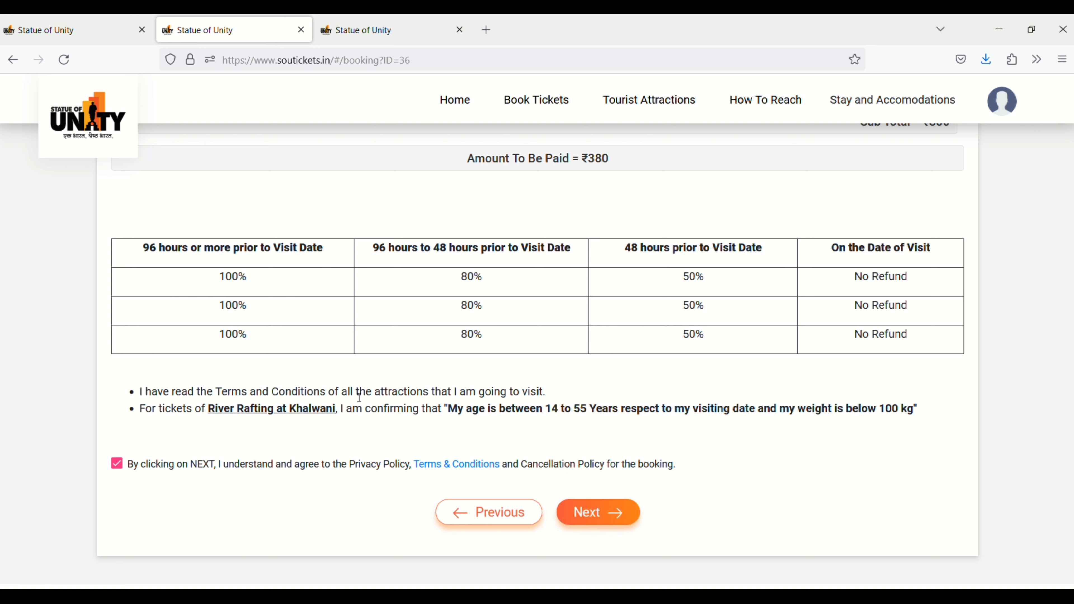
pyautogui.click(456, 465)
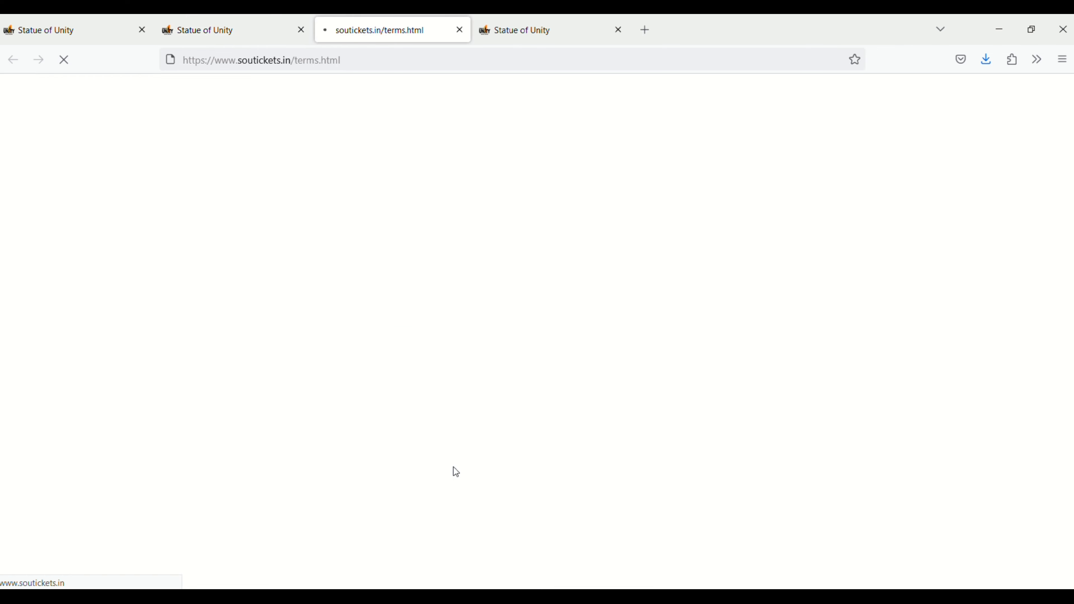
pyautogui.click(277, 38)
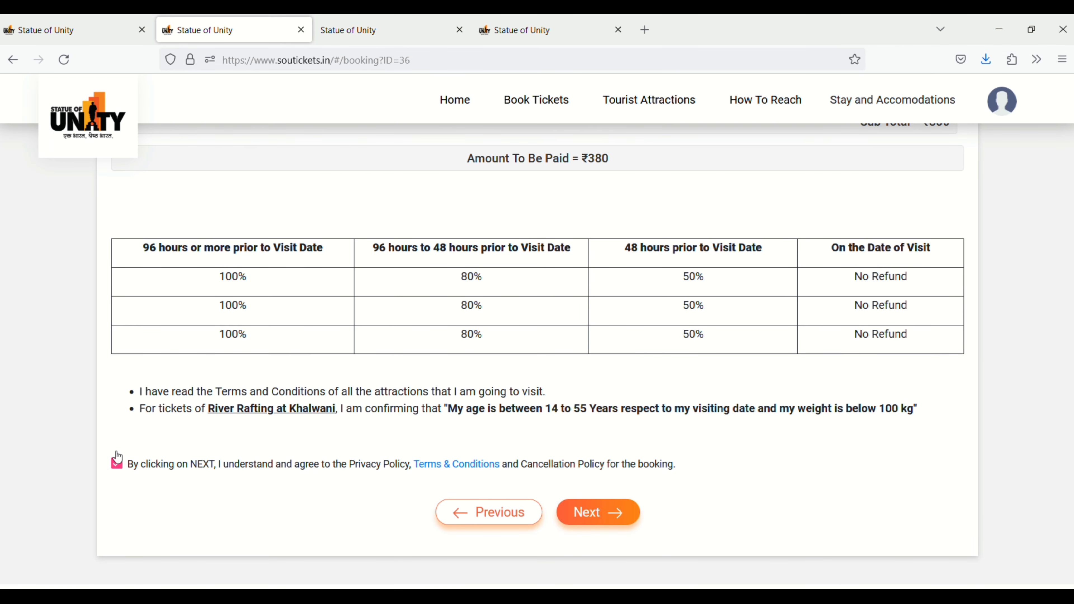
# Step: Continue from the cart with the HDFC payment gateway and pay now
pyautogui.click(618, 522)
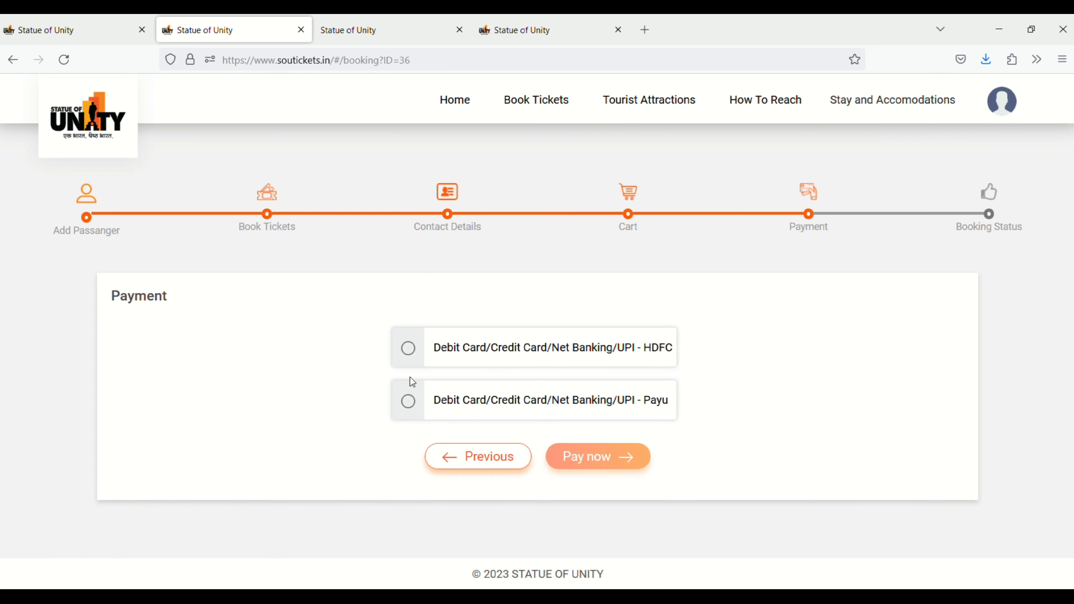
pyautogui.click(408, 348)
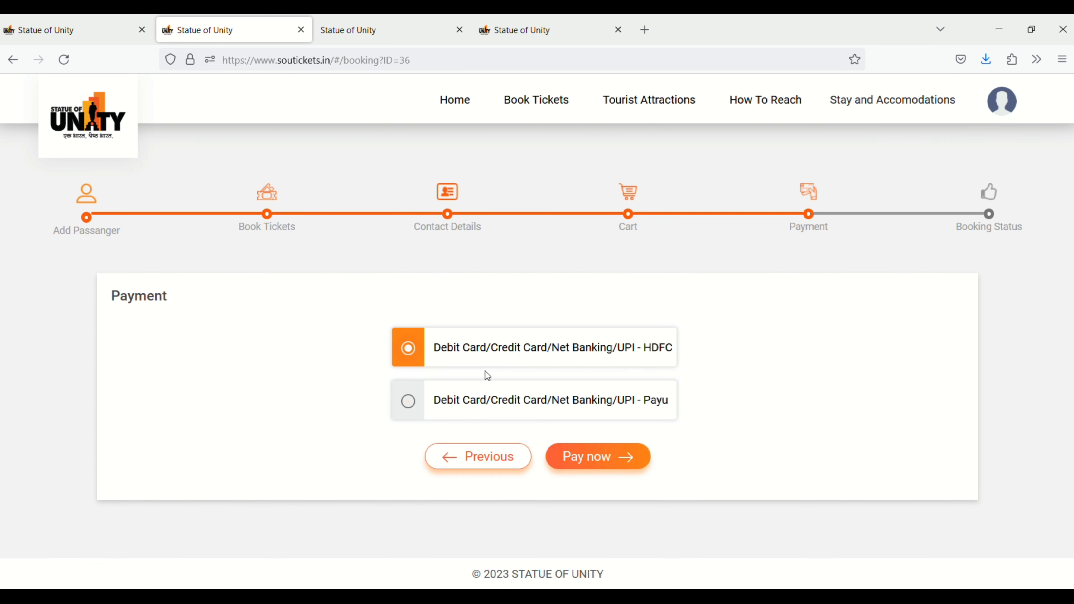
pyautogui.click(599, 463)
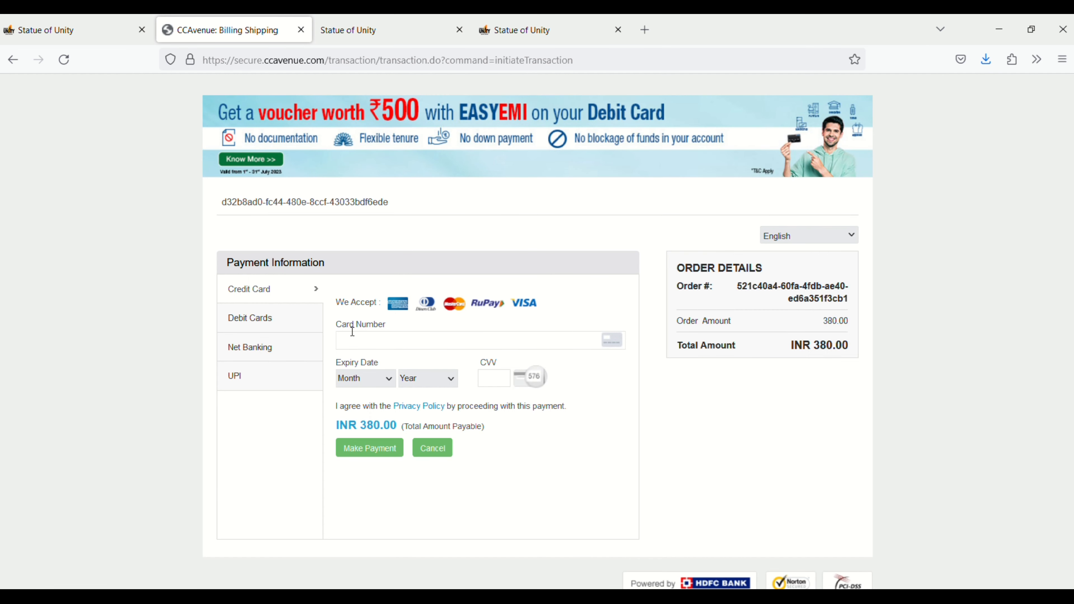
# Step: Choose UPI, settle on PhonePe among the UPI apps, and submit the payment
pyautogui.click(263, 331)
pyautogui.click(266, 349)
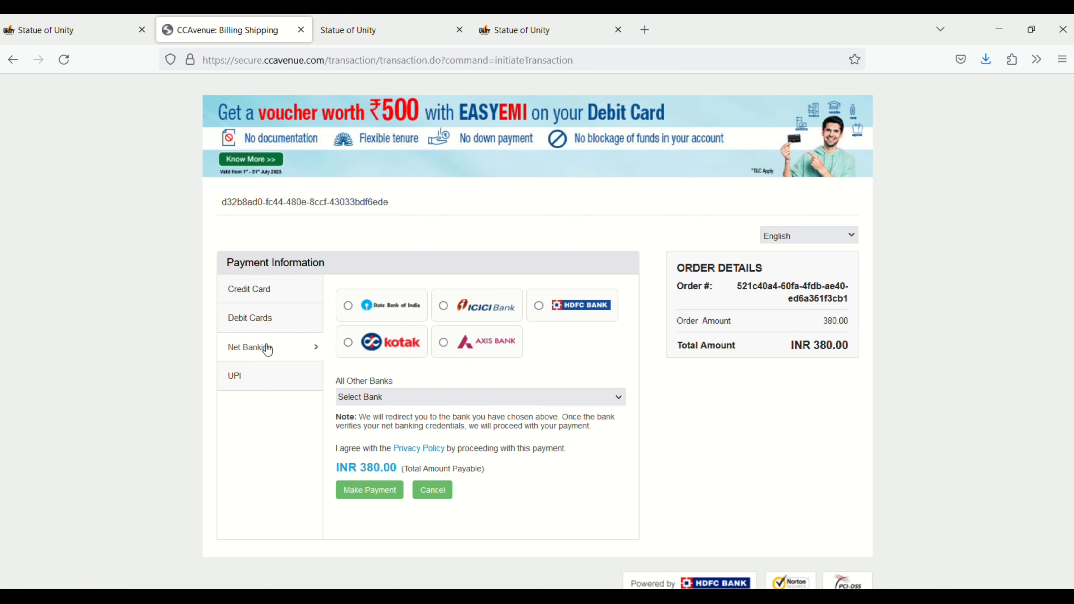
pyautogui.click(269, 376)
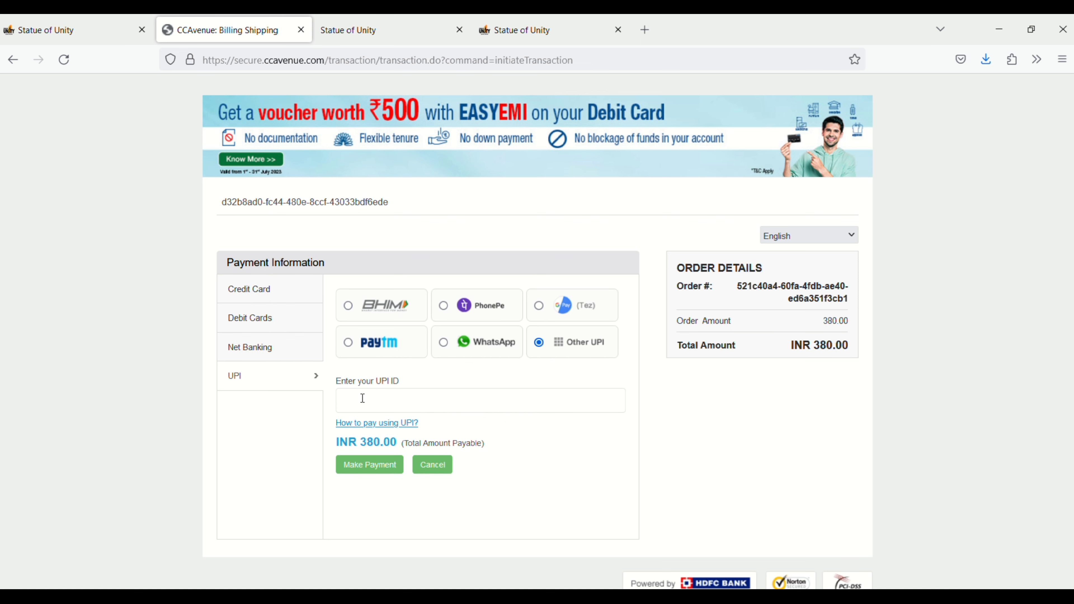
pyautogui.click(444, 307)
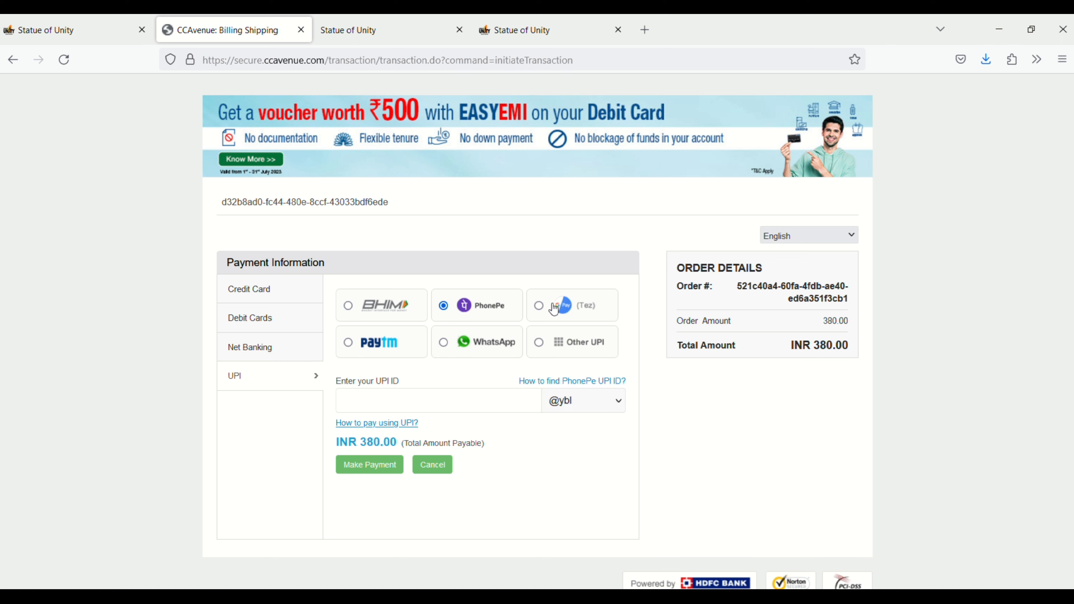
pyautogui.click(544, 306)
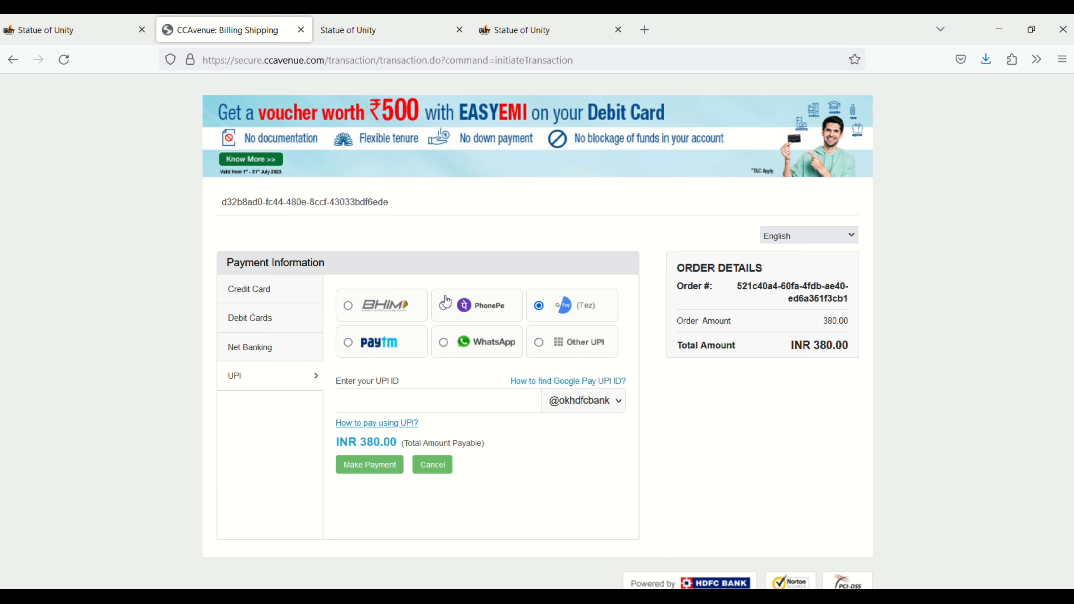
pyautogui.click(352, 307)
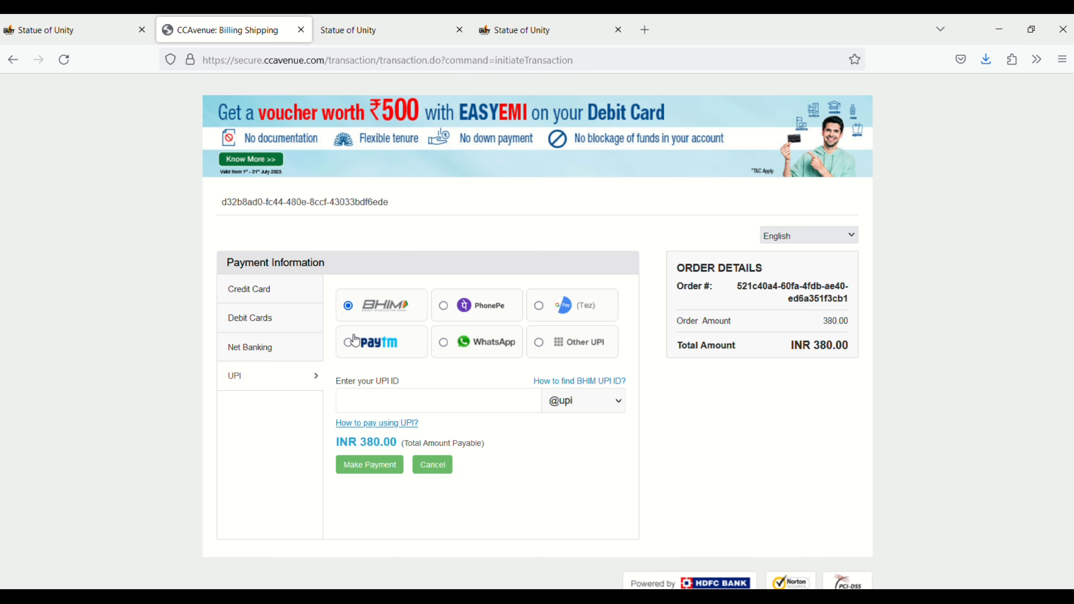
pyautogui.click(416, 406)
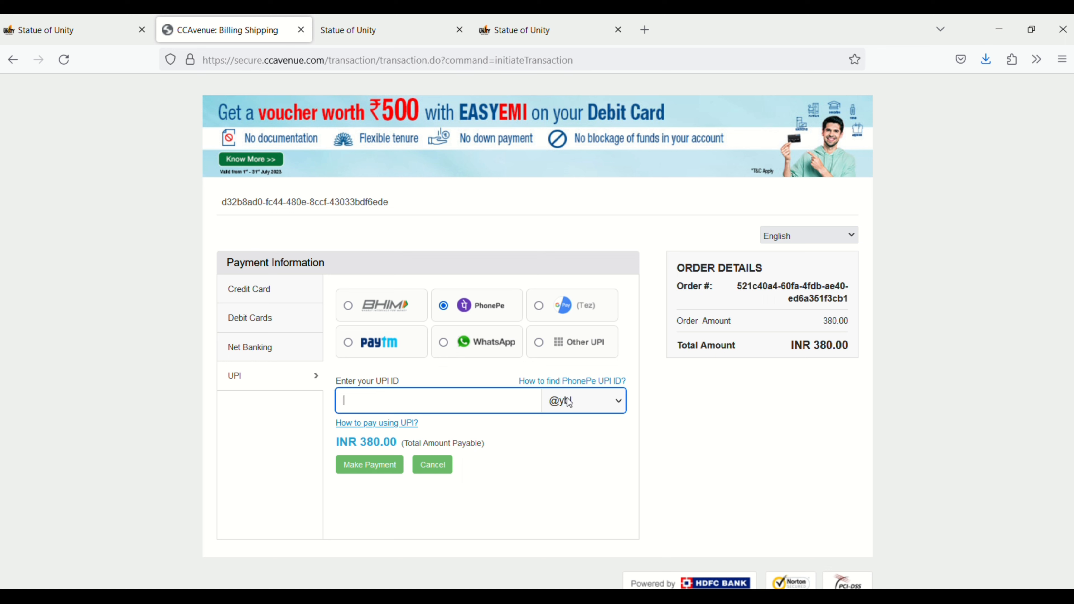
pyautogui.click(379, 475)
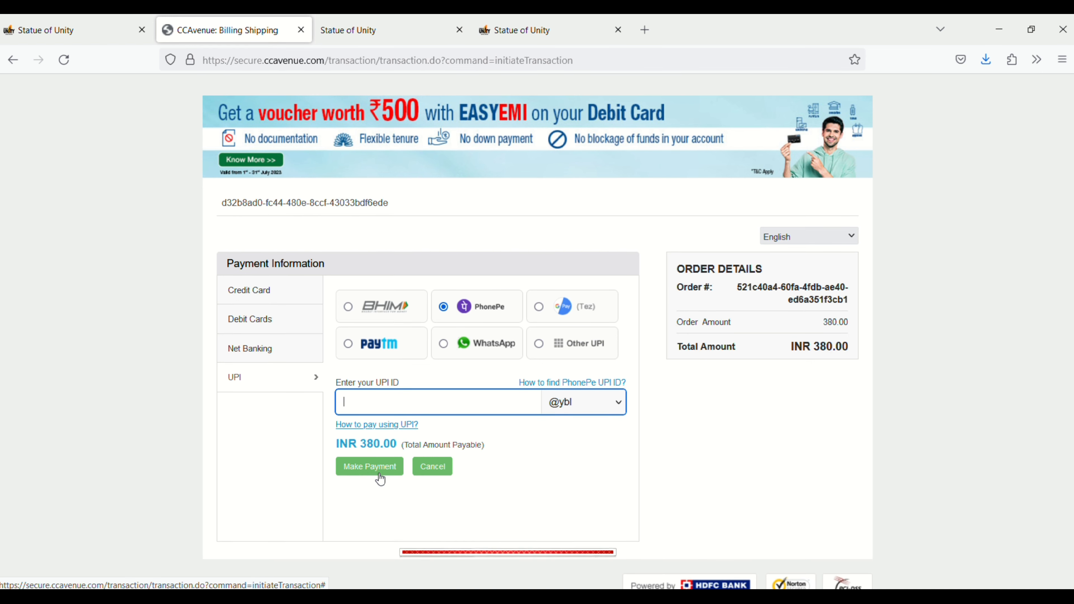